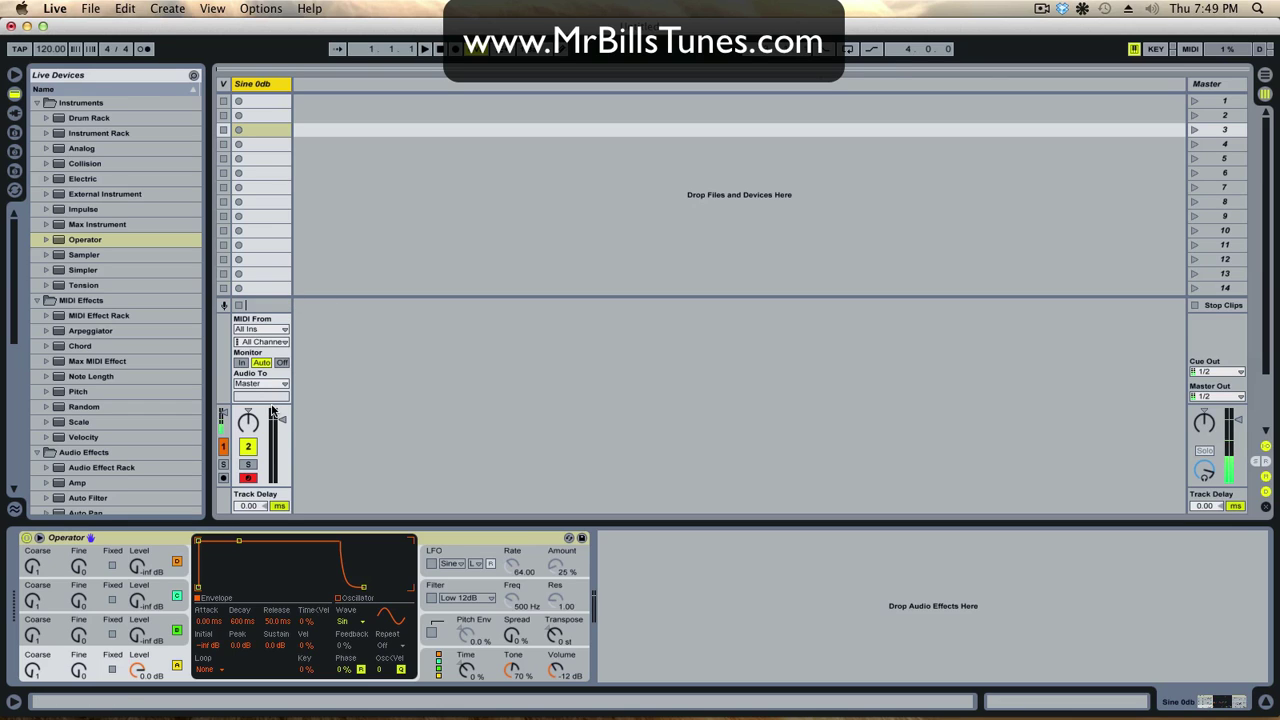
# Step: Enlarge the Session mixer meters, hide the I/O routing section, and select the Sine 0db track
pyautogui.moveTo(271, 398); pyautogui.dragTo(271, 326)
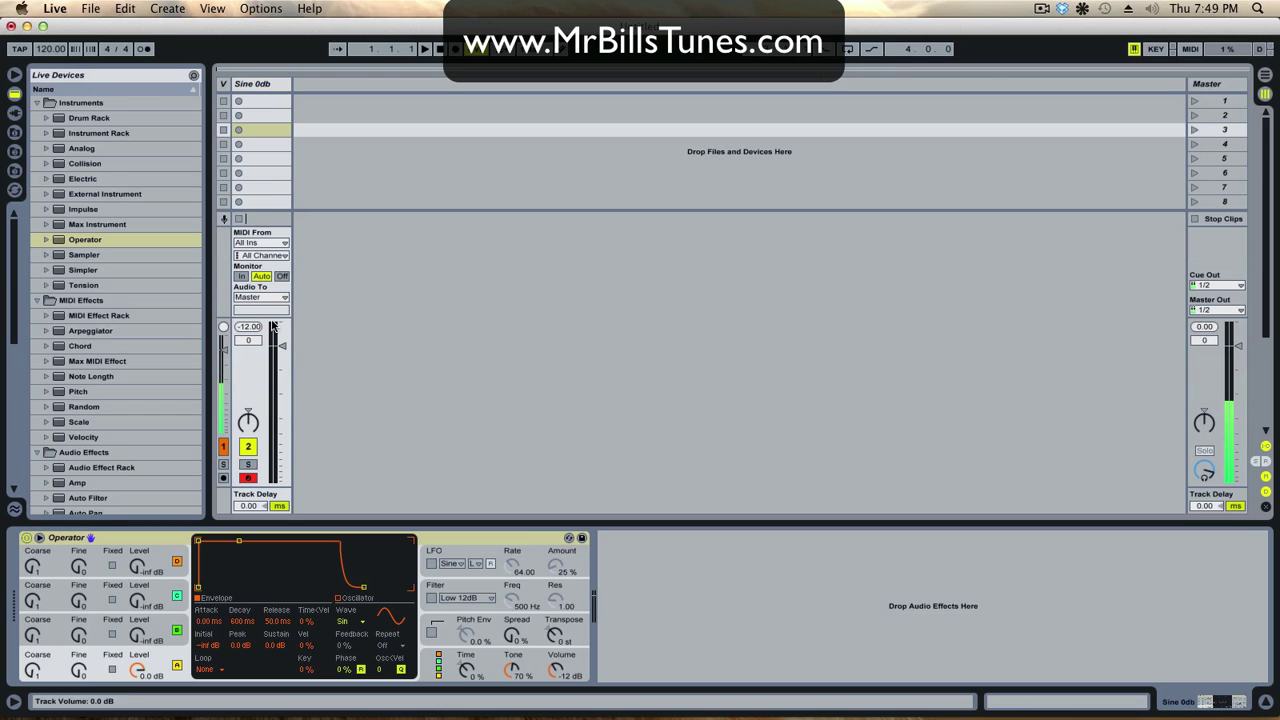
pyautogui.click(1265, 447)
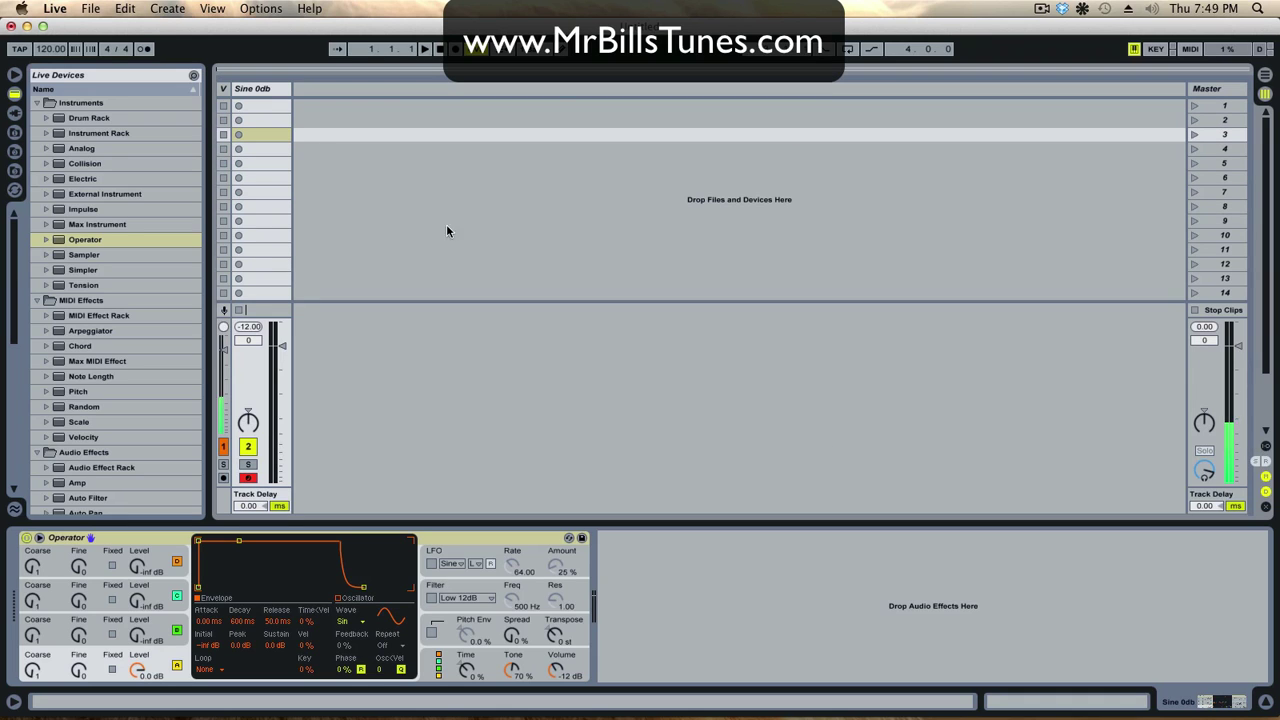
pyautogui.click(268, 91)
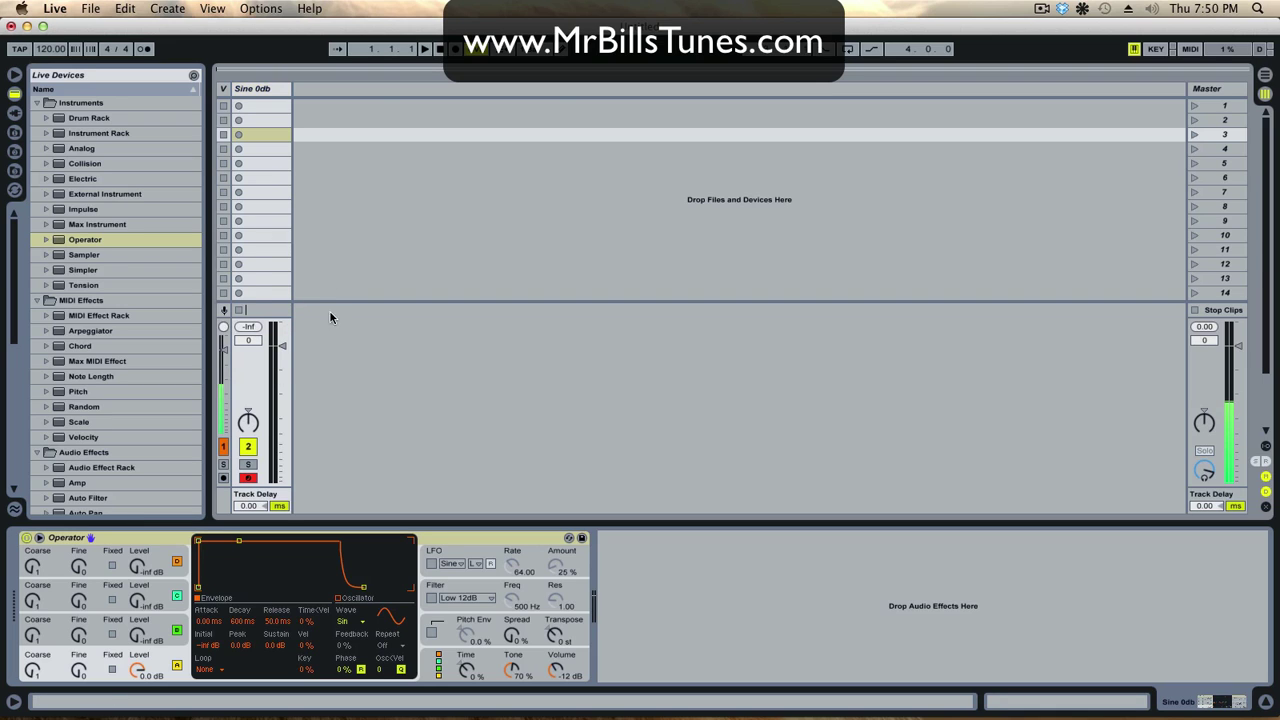
# Step: Create an empty MIDI clip over bars 9–13 on Sine 0db in Arrangement view
pyautogui.press('Tab')
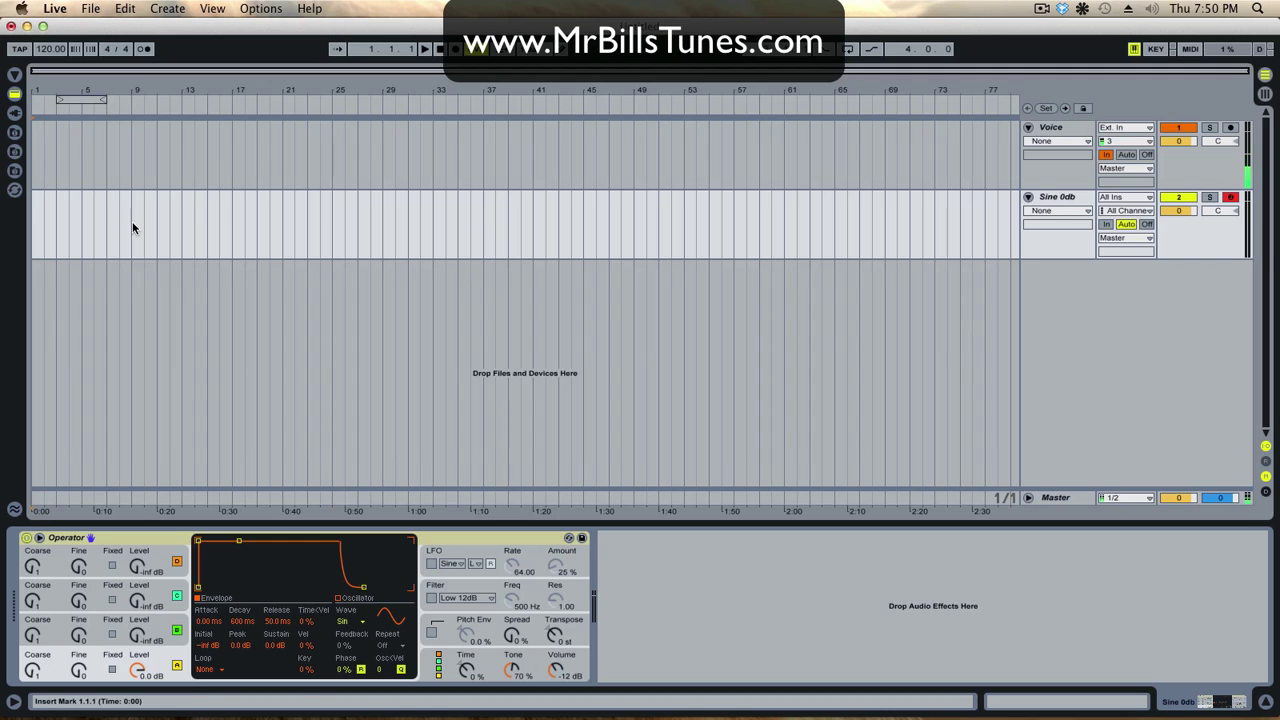
pyautogui.moveTo(132, 222); pyautogui.dragTo(185, 222)
pyautogui.press('super+shift+m')
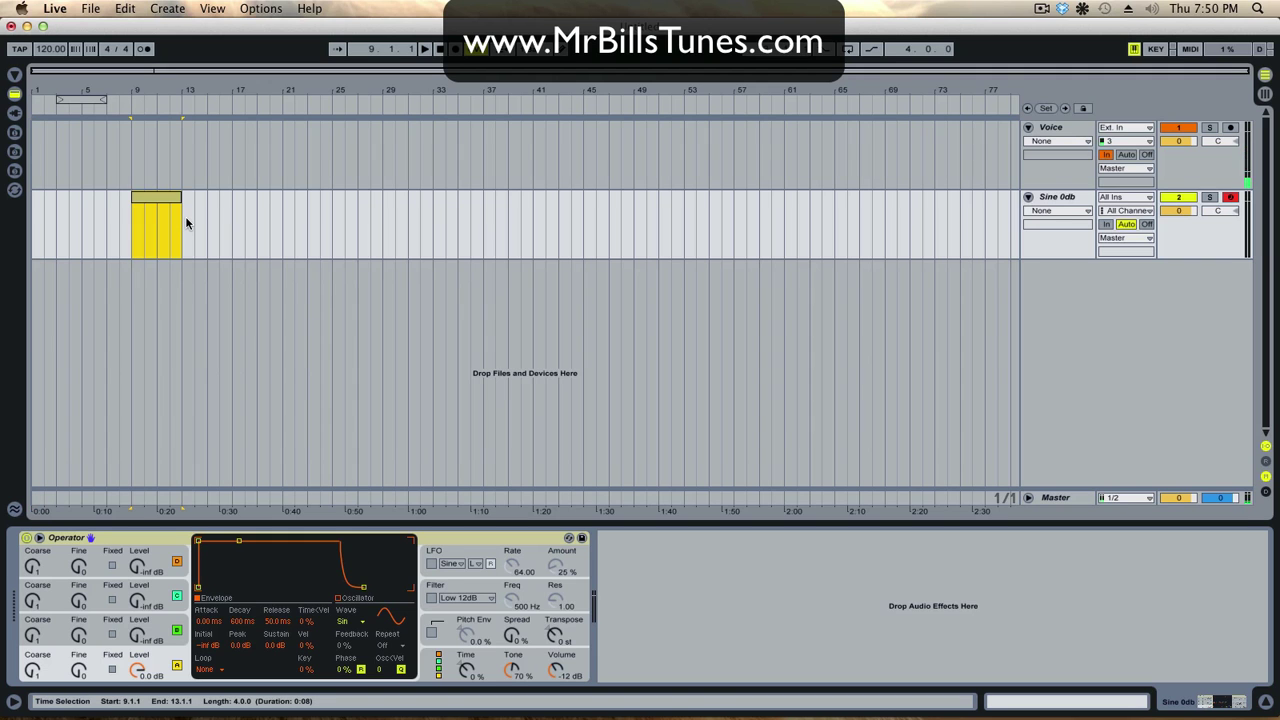
pyautogui.press('+')
pyautogui.press('+')
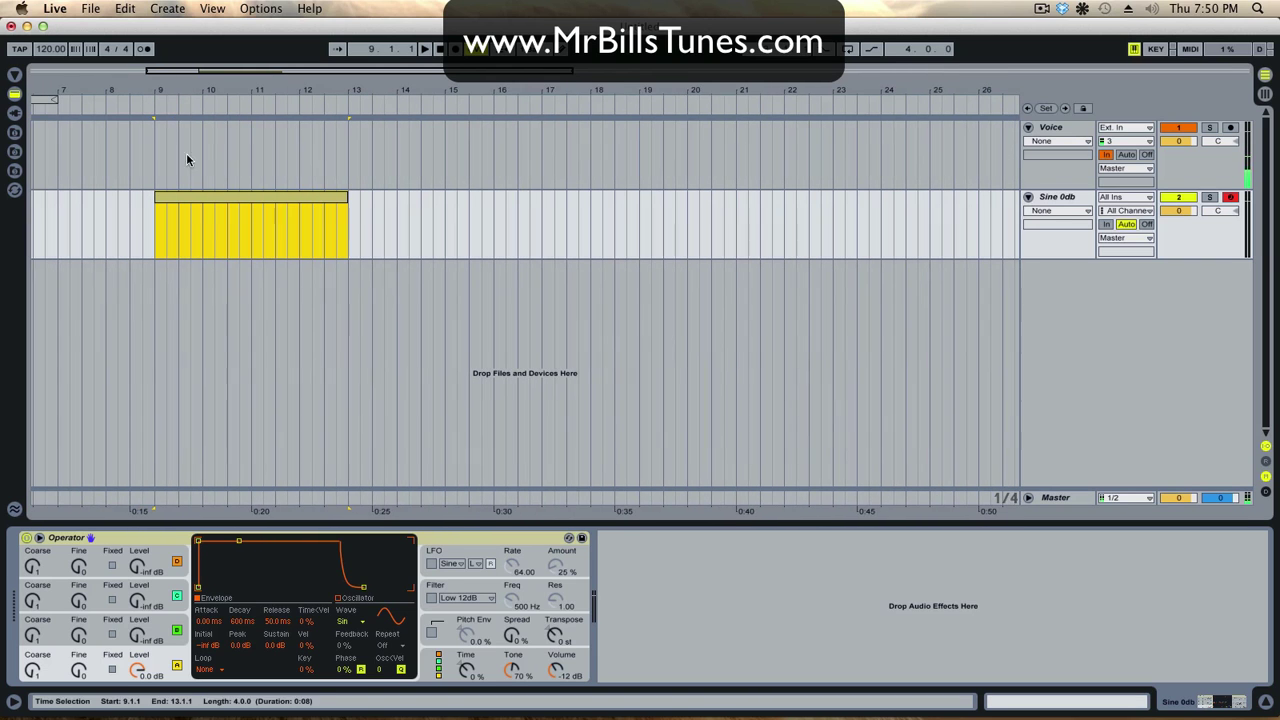
# Step: Draw one C3 note stretched across the whole clip and start playback
pyautogui.doubleClick(212, 192)
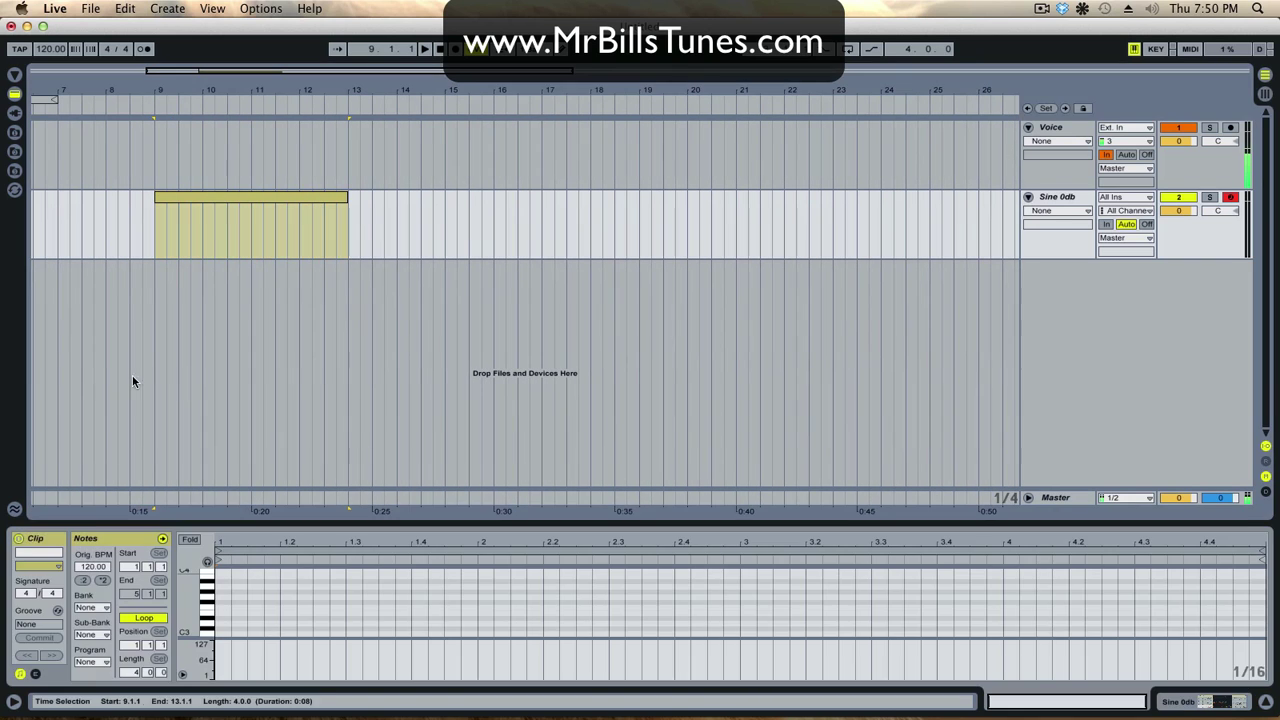
pyautogui.click(222, 631)
pyautogui.click(248, 632)
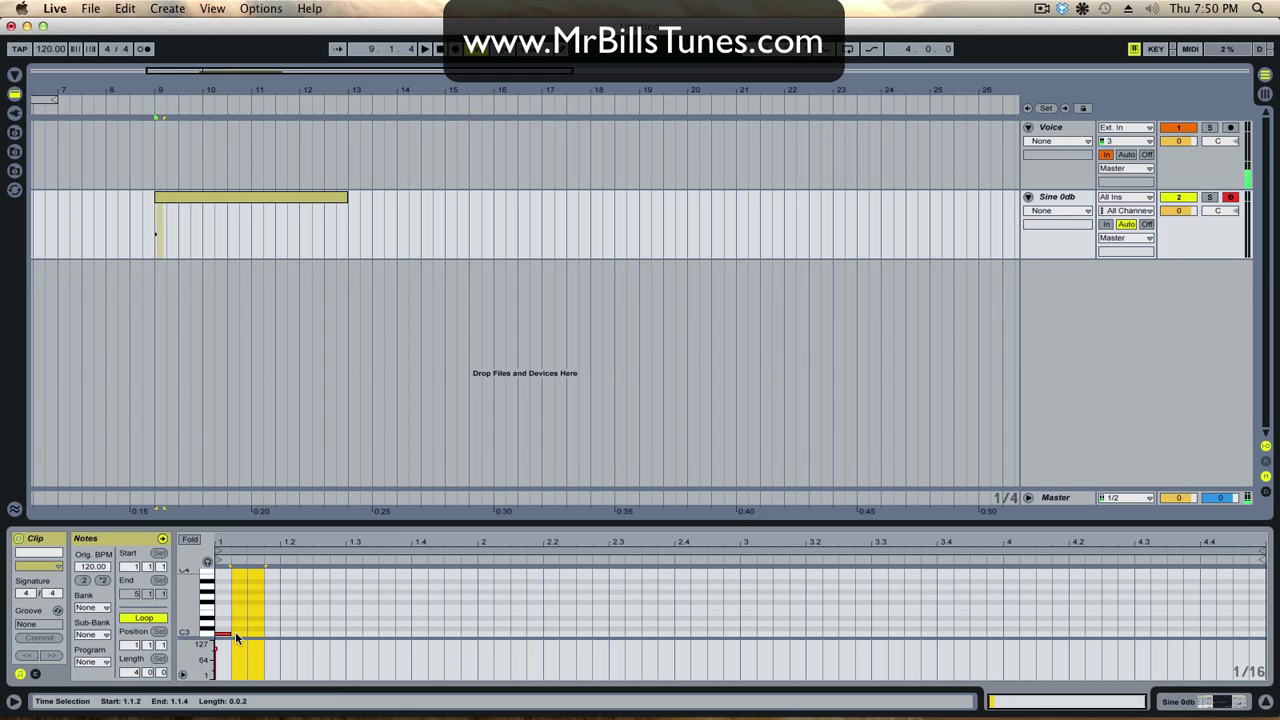
pyautogui.moveTo(233, 631); pyautogui.dragTo(1266, 632)
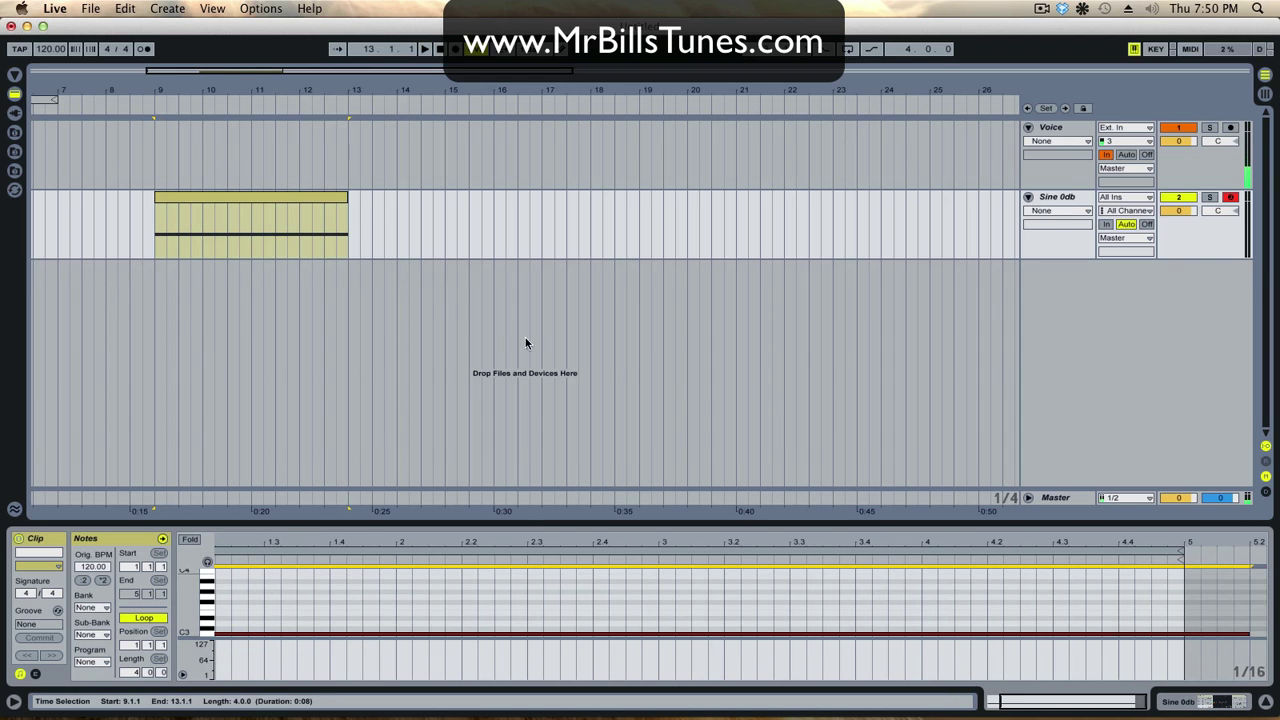
pyautogui.click(279, 195)
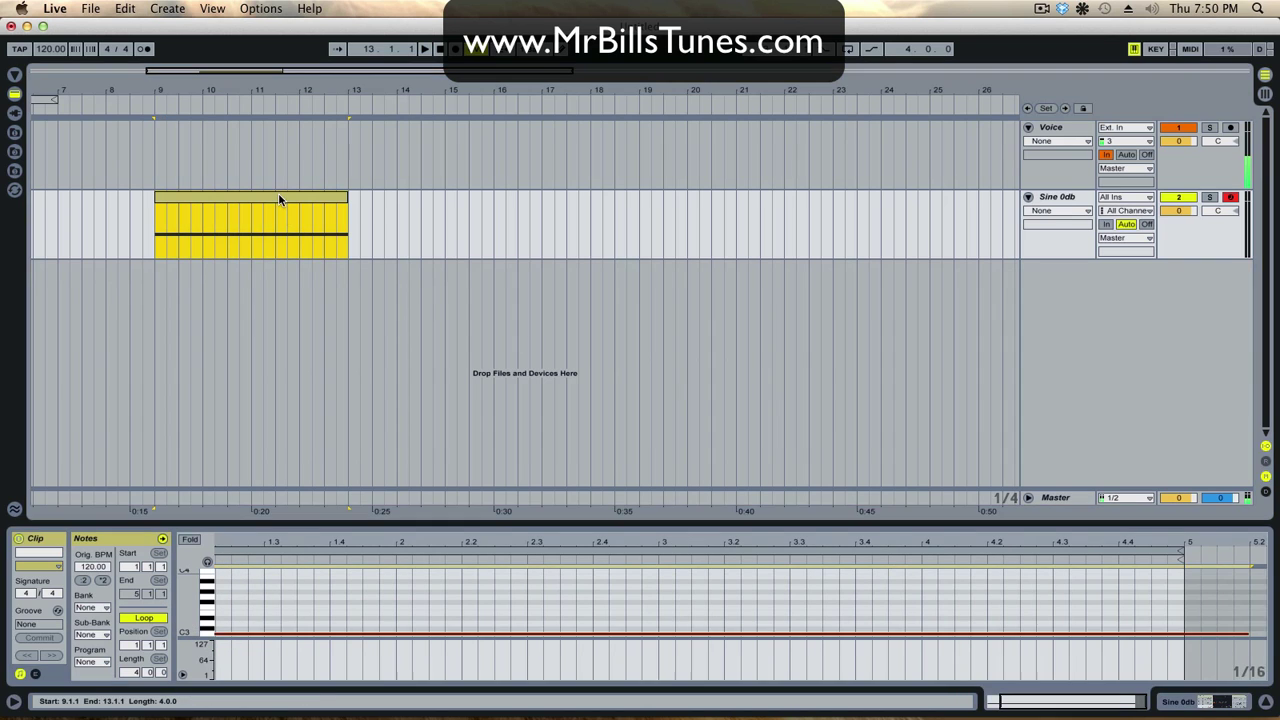
pyautogui.press('space')
pyautogui.click(1065, 215)
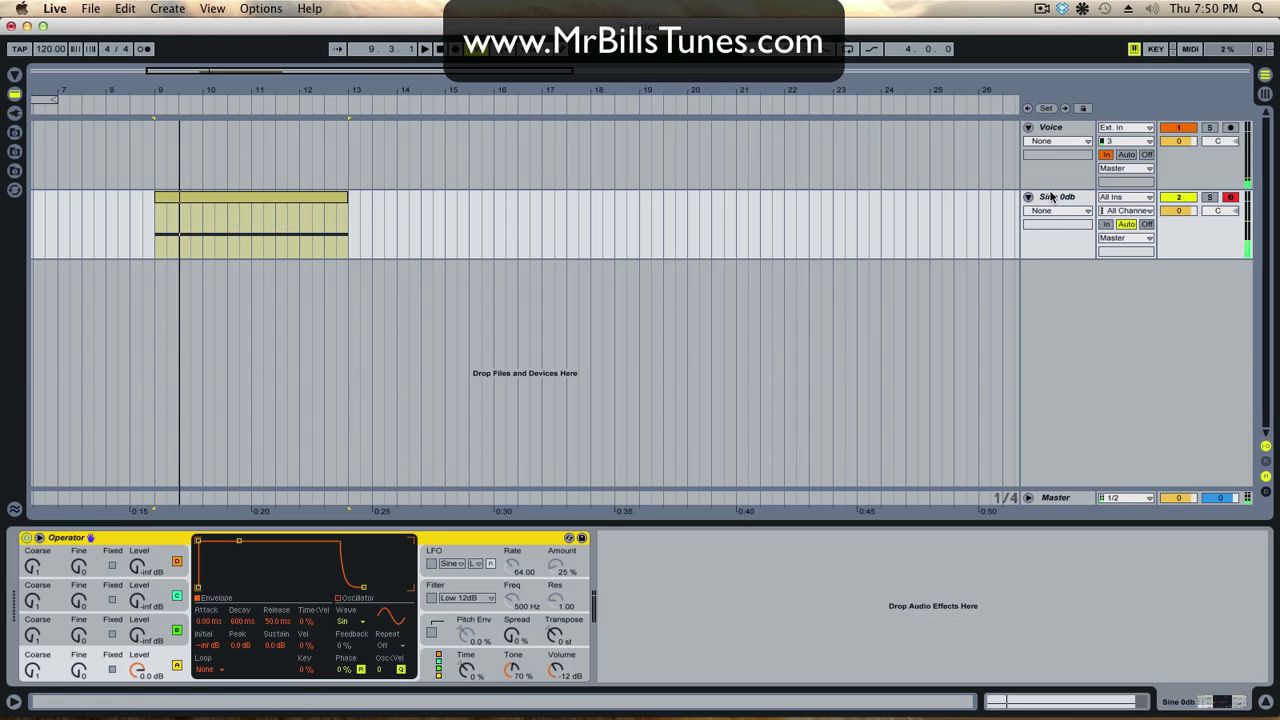
# Step: Set Operator's Volume to 0 dB, return to Session view, and reset the master peak readout
pyautogui.click(557, 672)
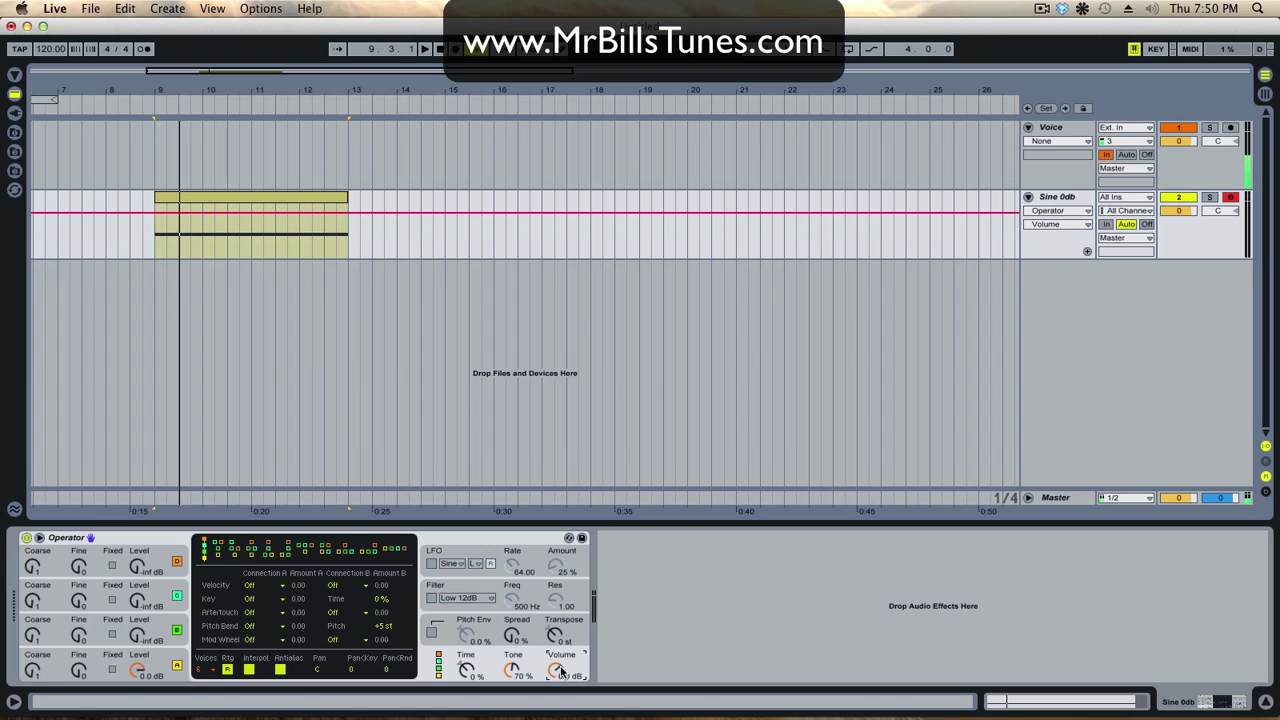
pyautogui.press('Tab')
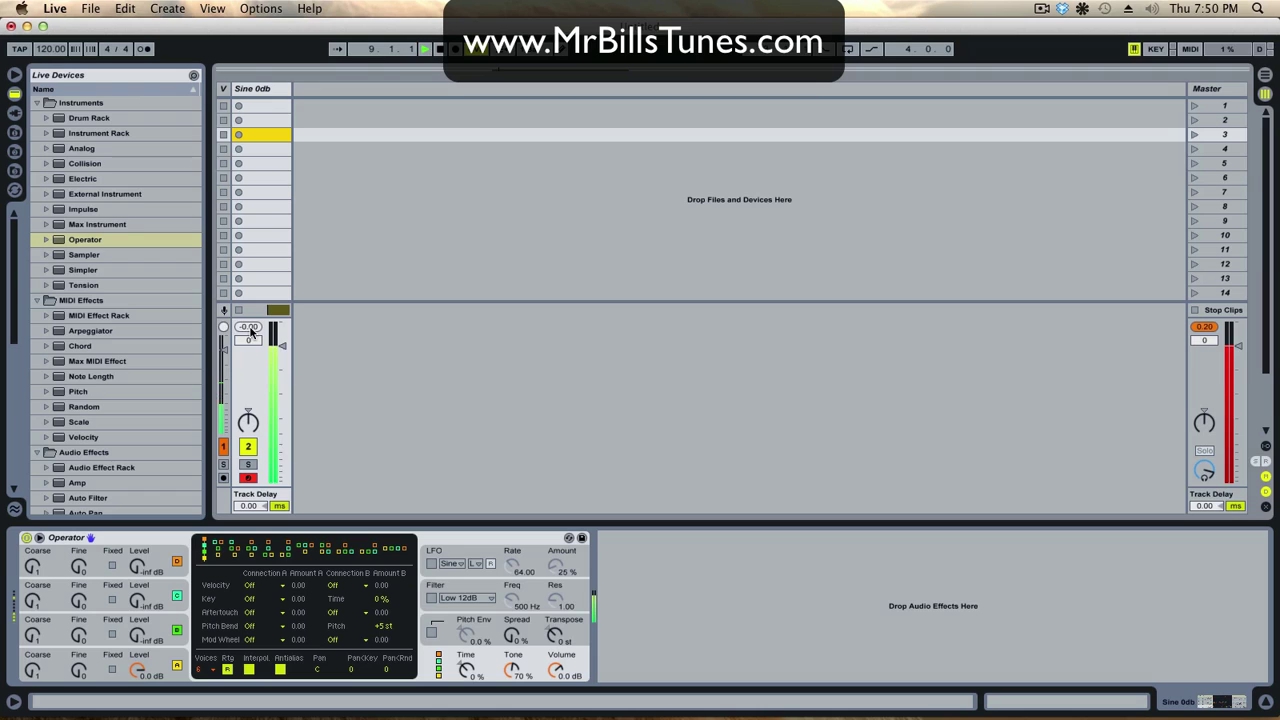
pyautogui.click(1203, 328)
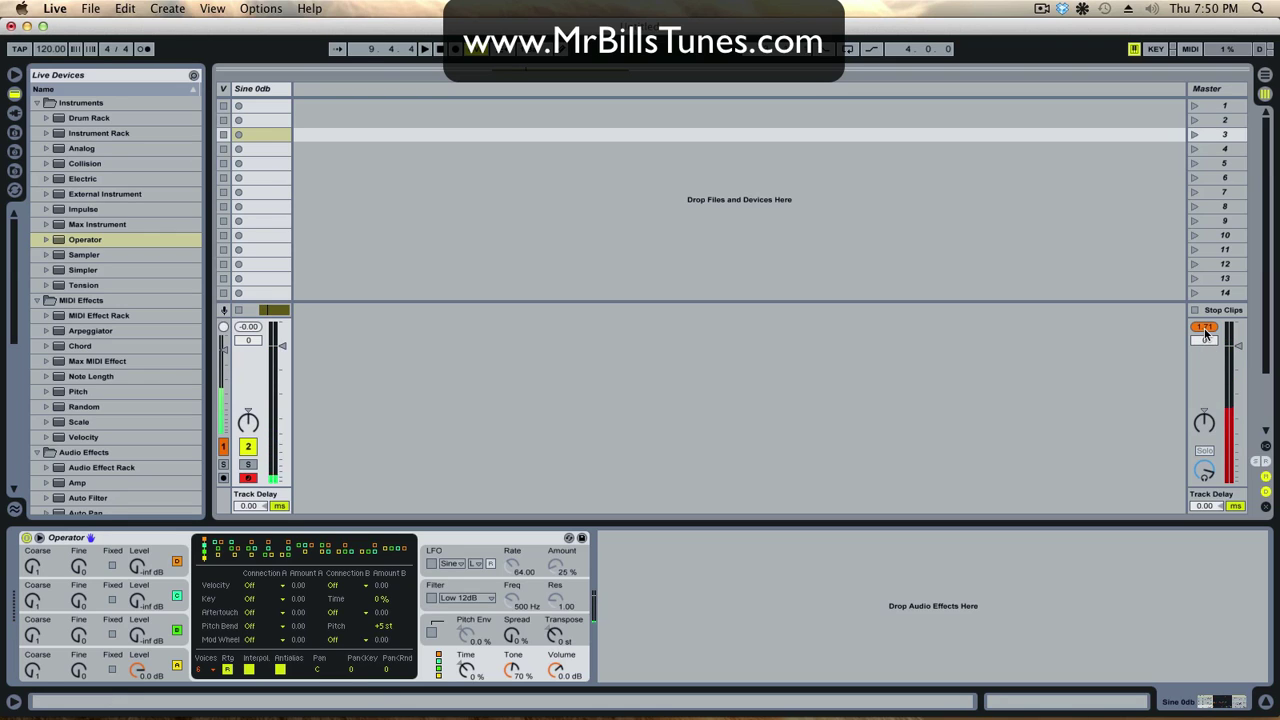
pyautogui.click(1204, 327)
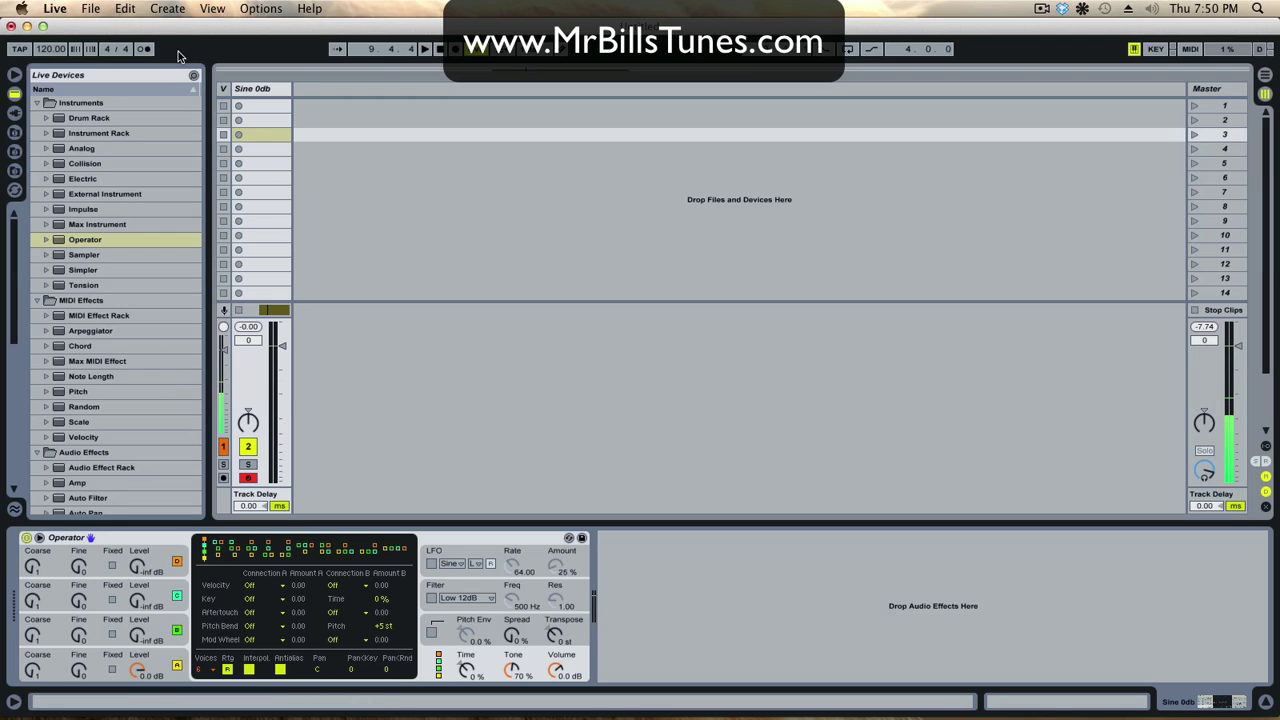
pyautogui.click(223, 89)
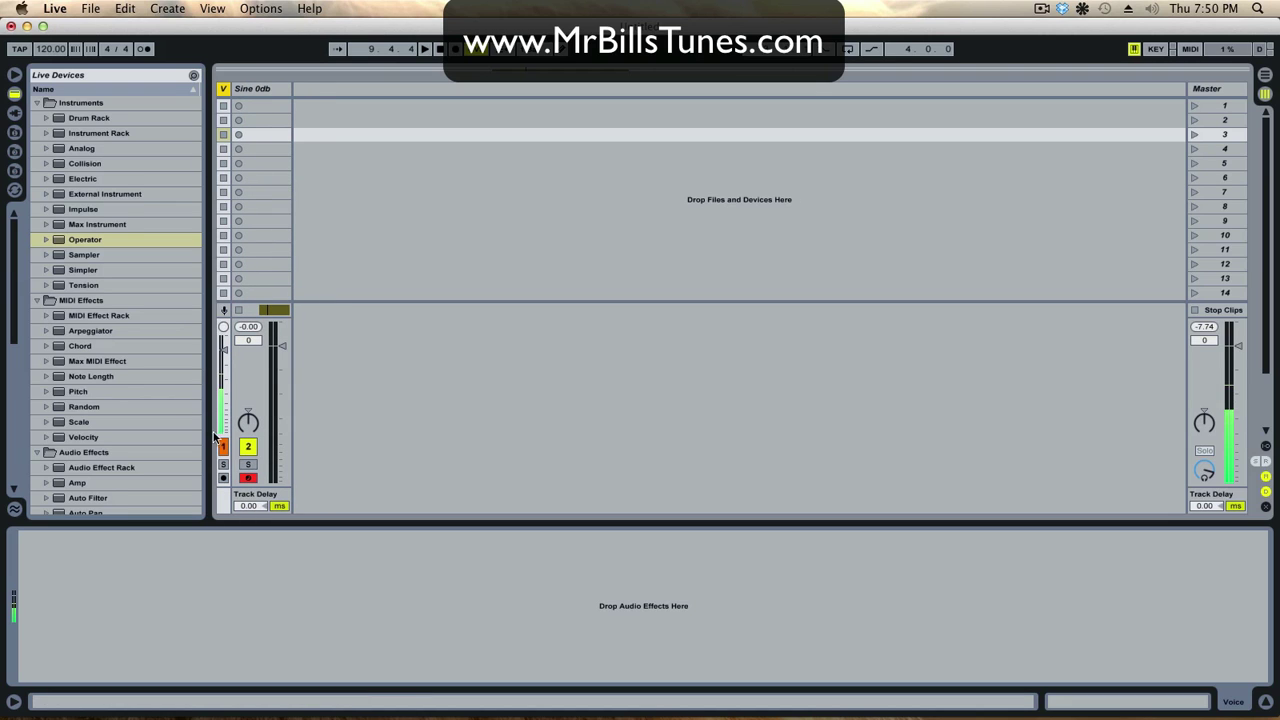
# Step: Start playback from bar 9 and reactivate the Voice track
pyautogui.press('space')
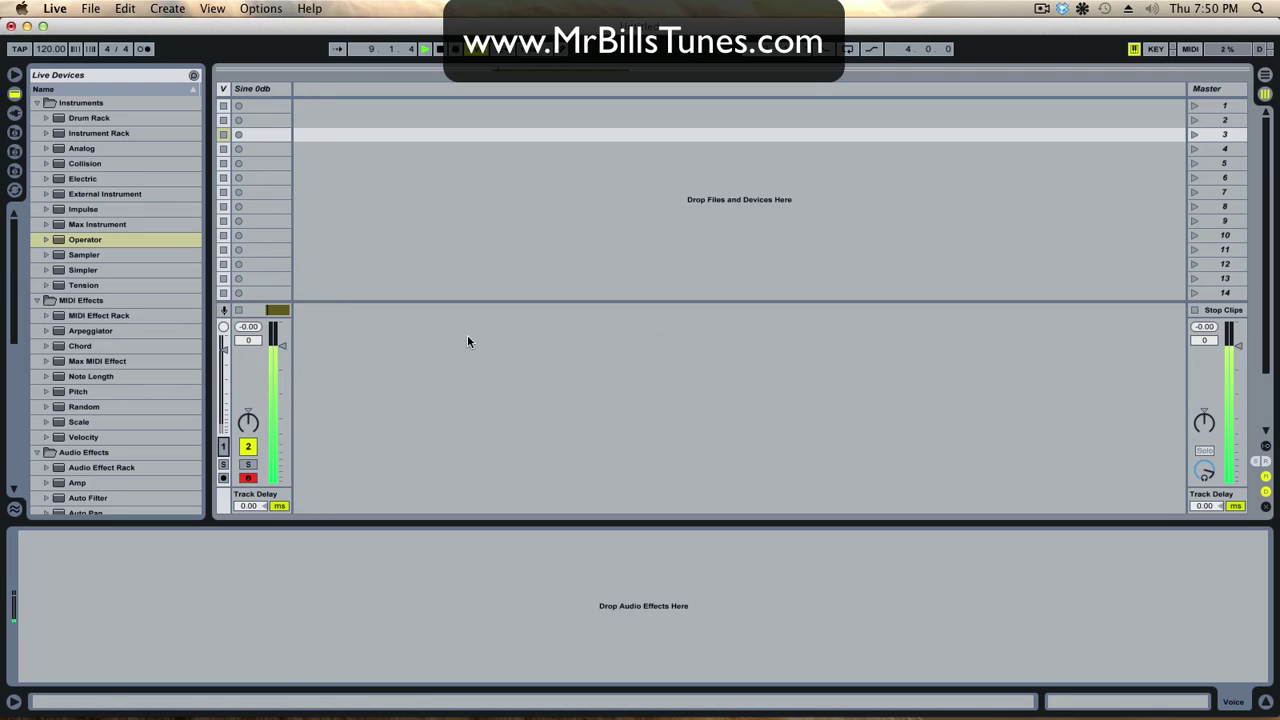
pyautogui.click(223, 447)
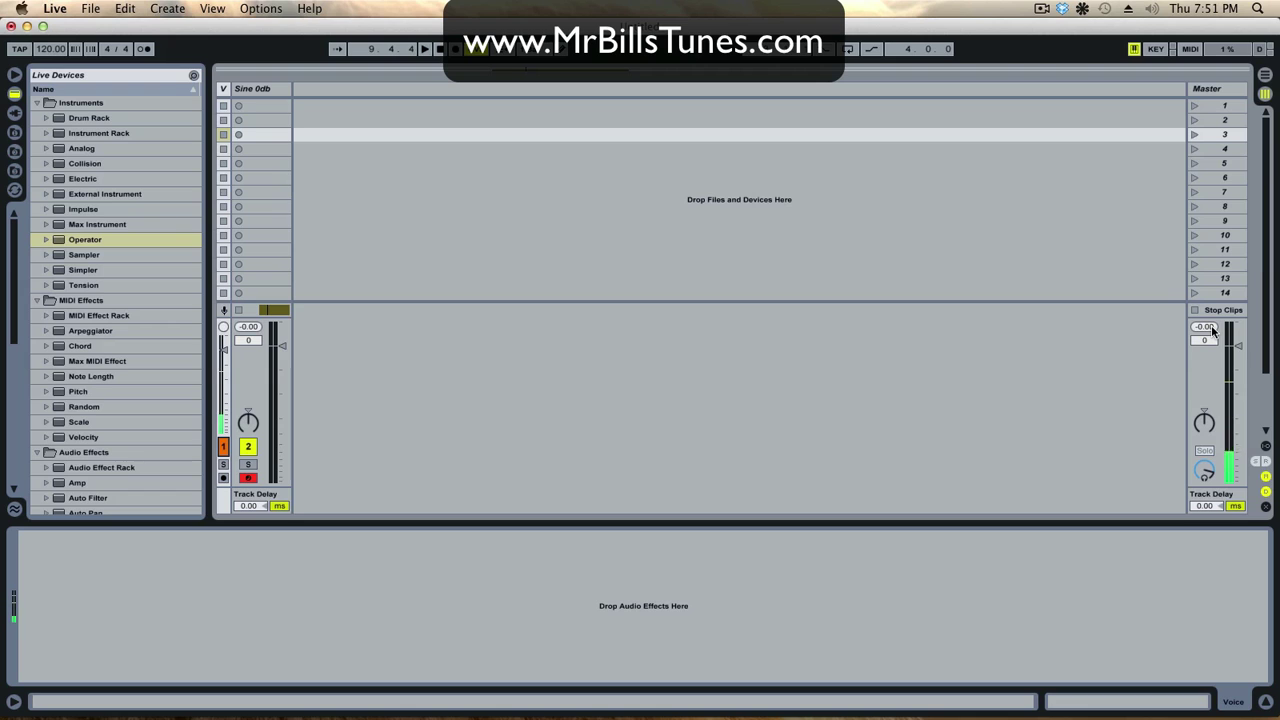
# Step: Add two Utility devices after Operator on the Sine 0db track
pyautogui.click(286, 88)
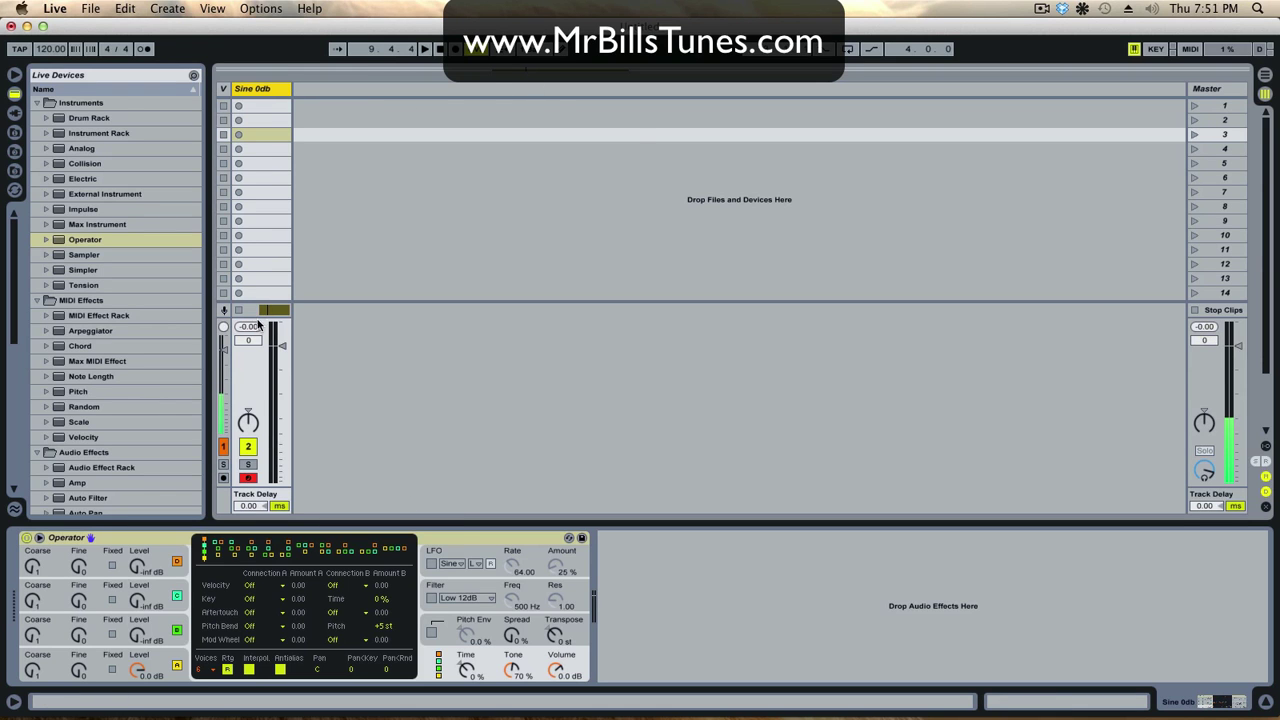
pyautogui.scroll(-10, 135, 432)
pyautogui.scroll(-1, 128, 432)
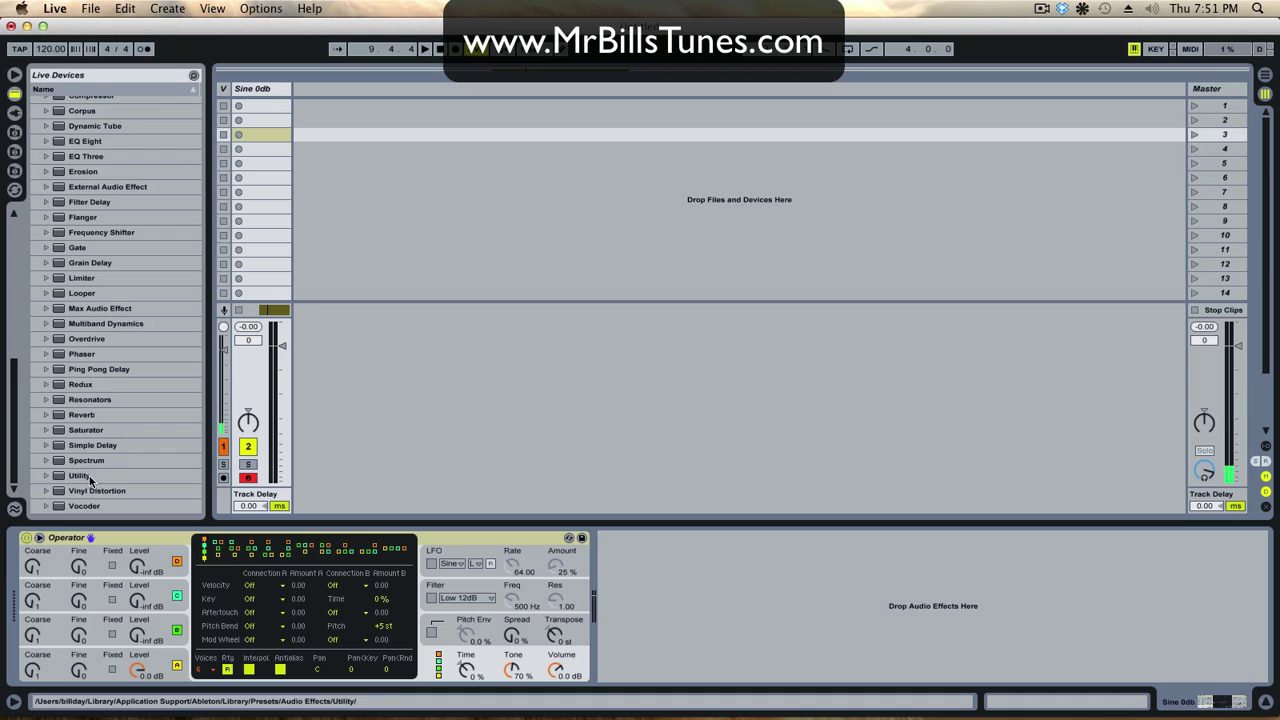
pyautogui.doubleClick(88, 476)
pyautogui.doubleClick(88, 477)
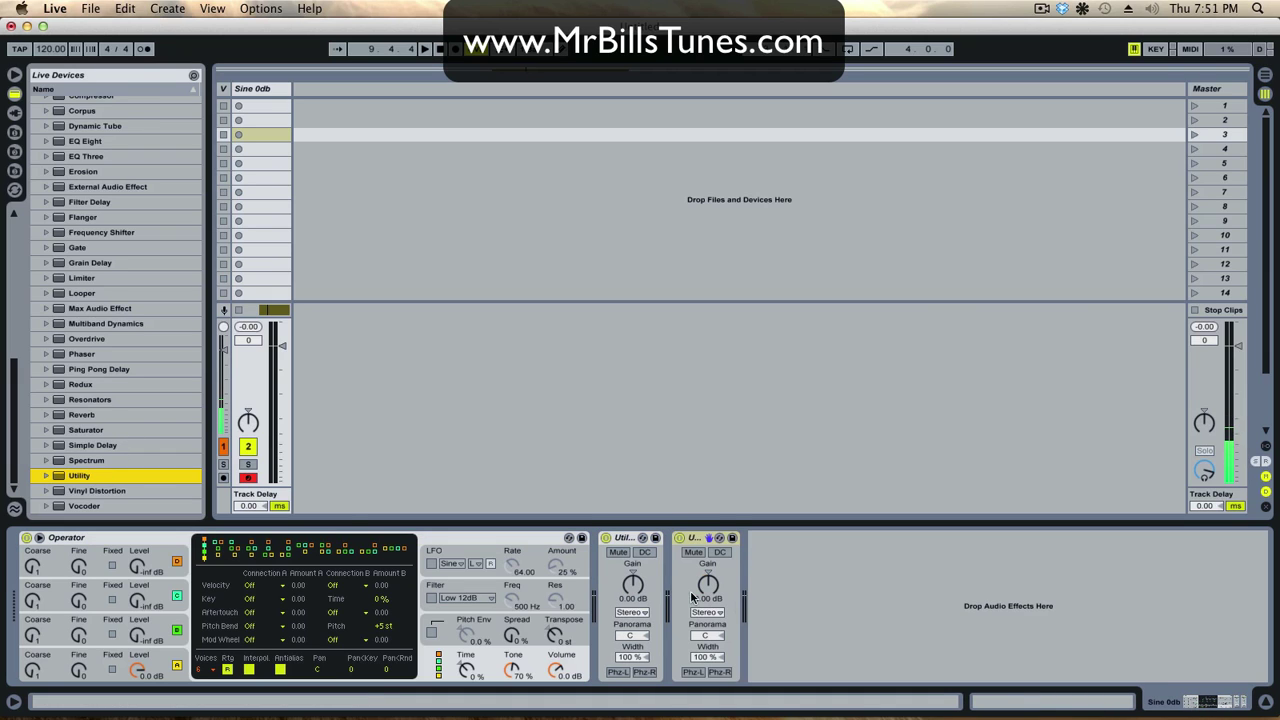
# Step: Set both Utility Gain values to 30 dB
pyautogui.click(640, 592)
pyautogui.write('-30')
pyautogui.press('Return')
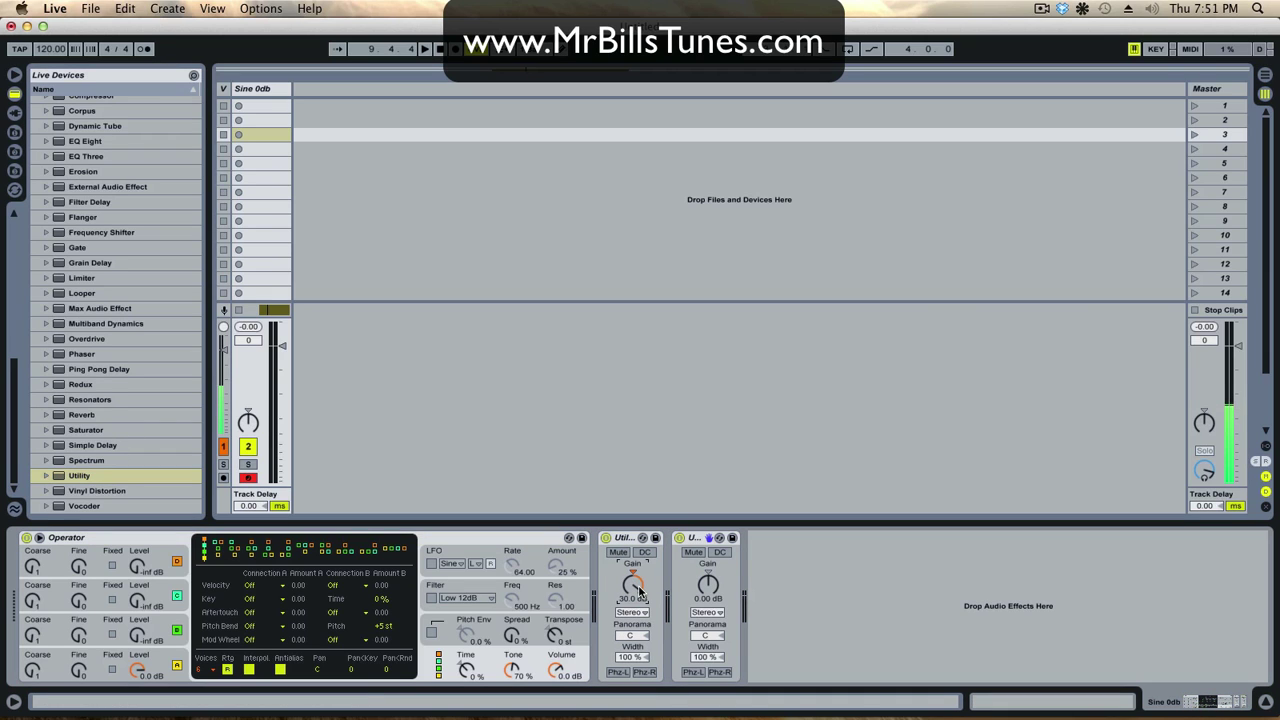
pyautogui.click(704, 588)
pyautogui.write('30')
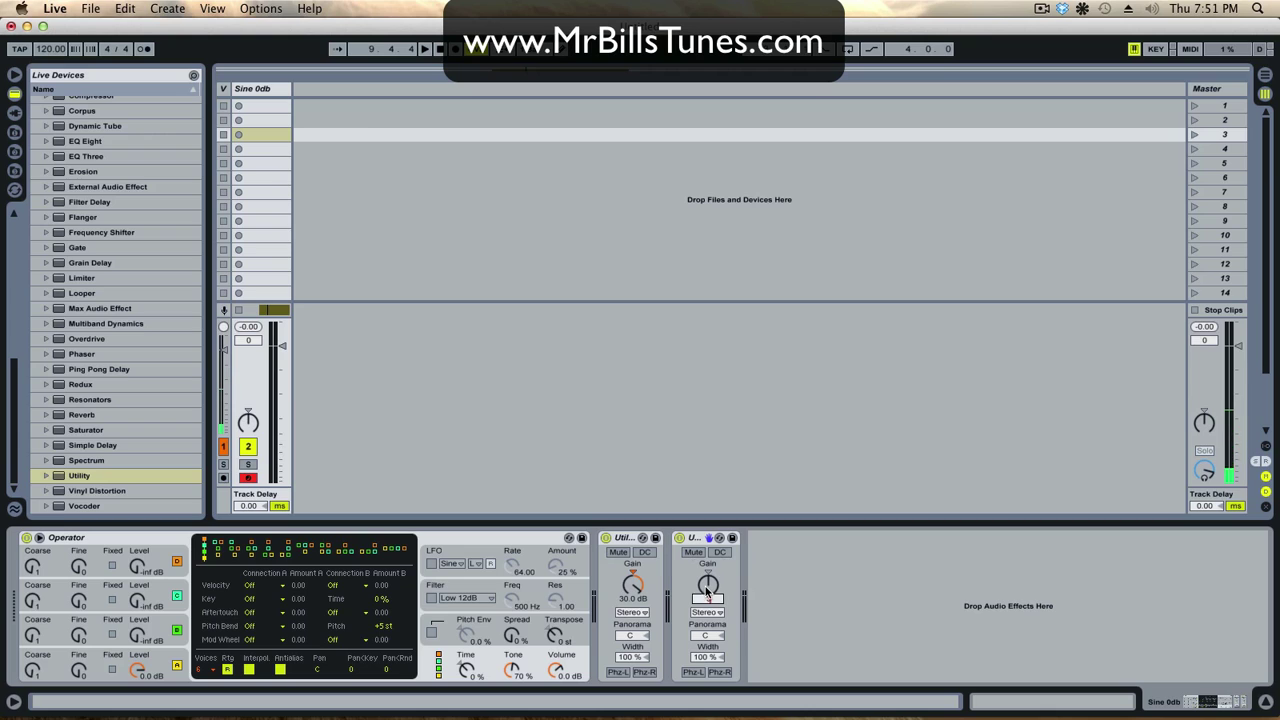
pyautogui.press('Return')
# Step: Set the master volume to -60 dB and start playback of the sine track
pyautogui.click(1203, 342)
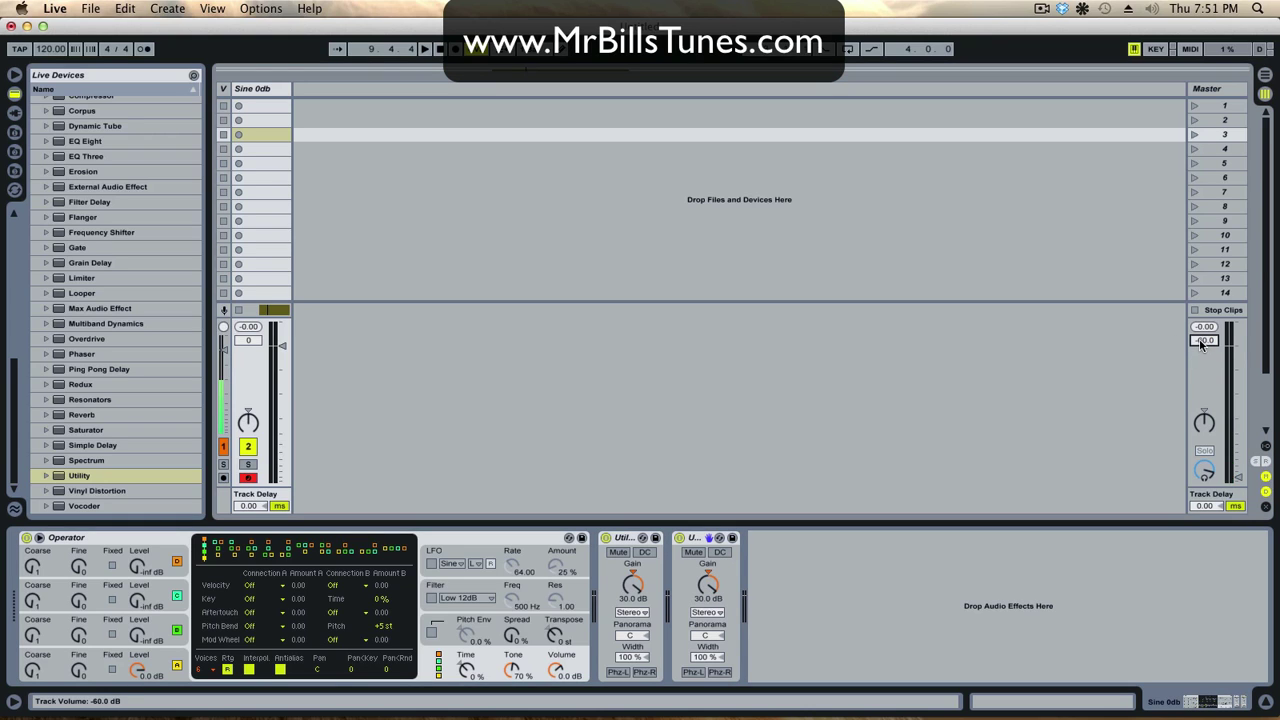
pyautogui.write('-60')
pyautogui.press('Return')
pyautogui.write('0')
pyautogui.press('Return')
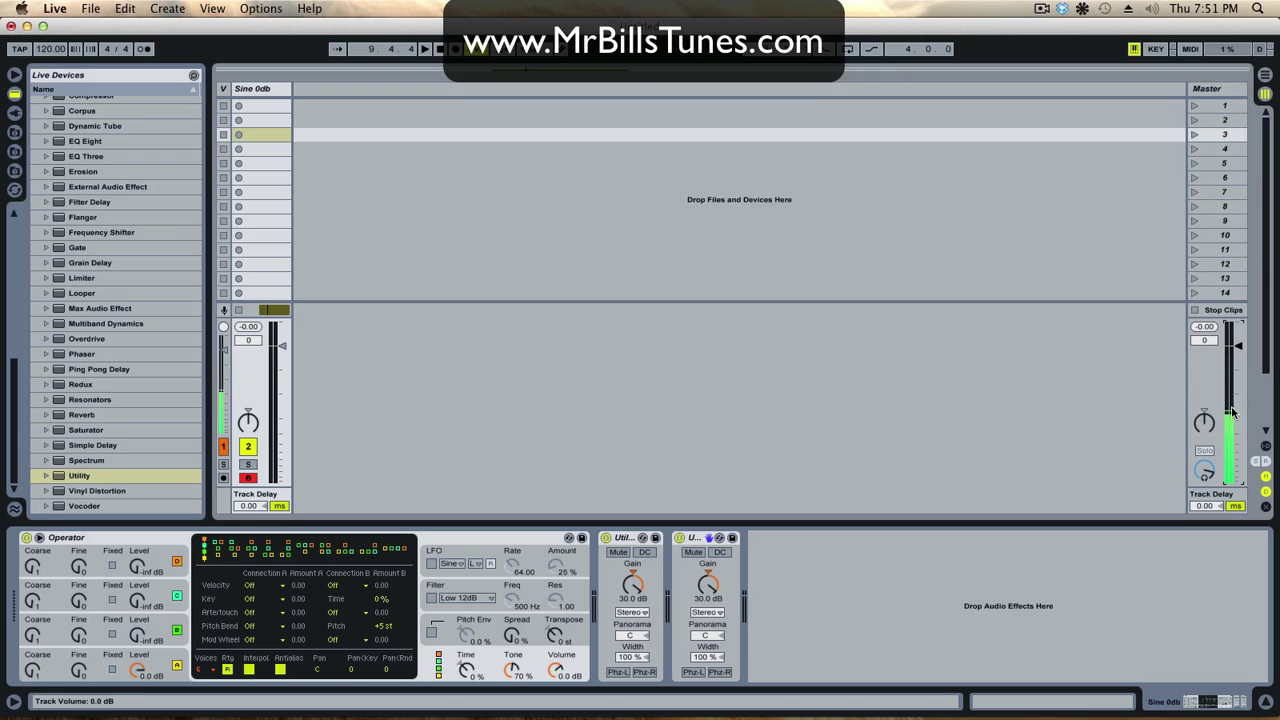
pyautogui.click(1206, 340)
pyautogui.write('-60')
pyautogui.press('Return')
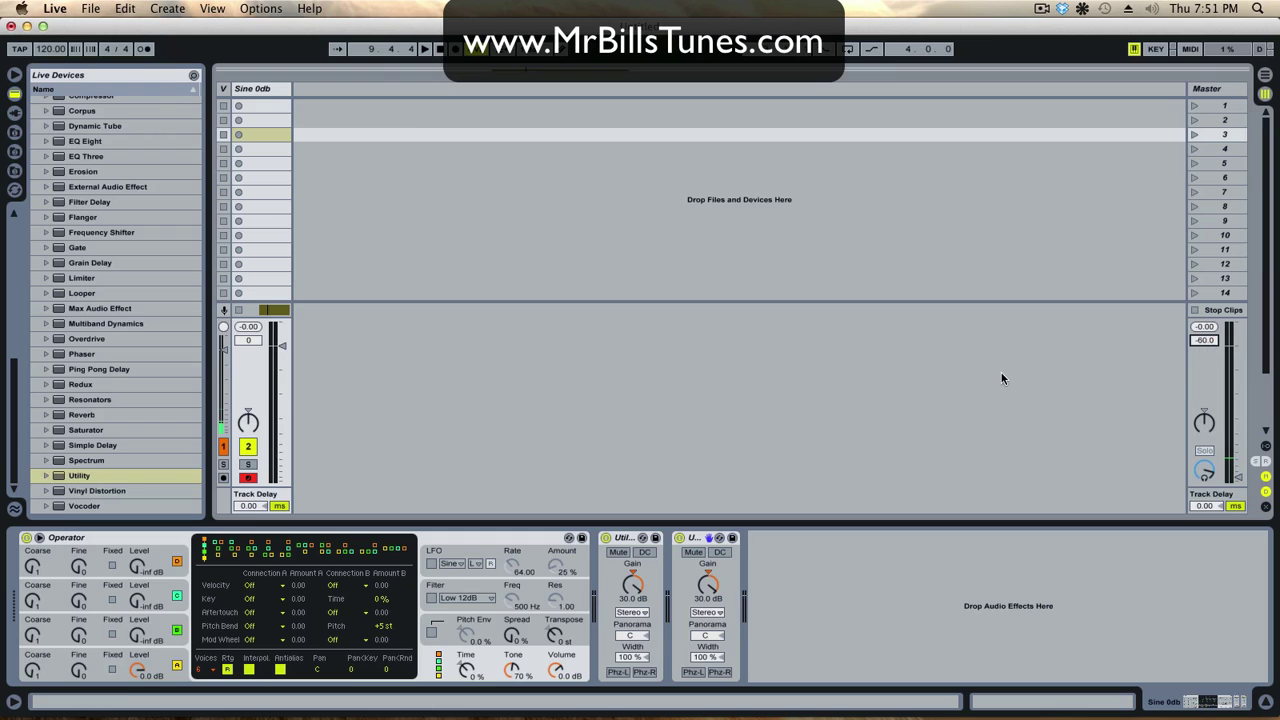
pyautogui.press('space')
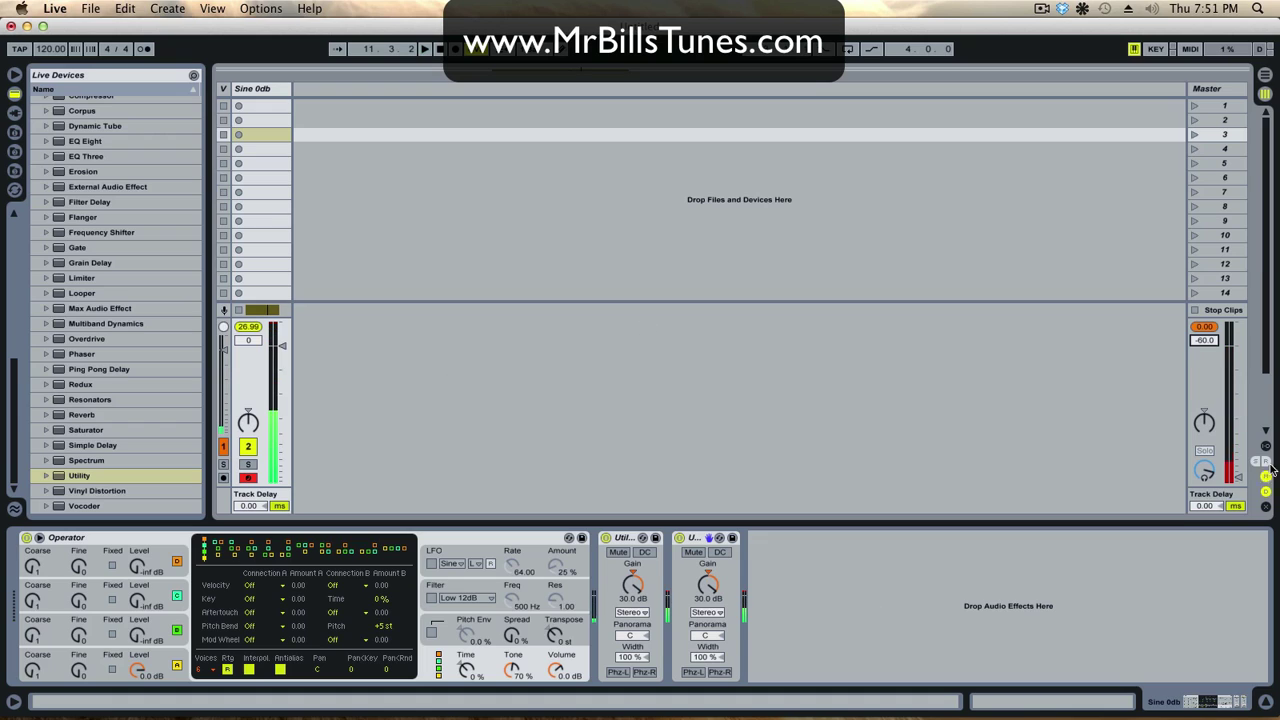
# Step: Raise the master fader to about -4.2 dB, toggle the sine track, replay, and nudge its volume
pyautogui.moveTo(1204, 340); pyautogui.dragTo(1204, 290)
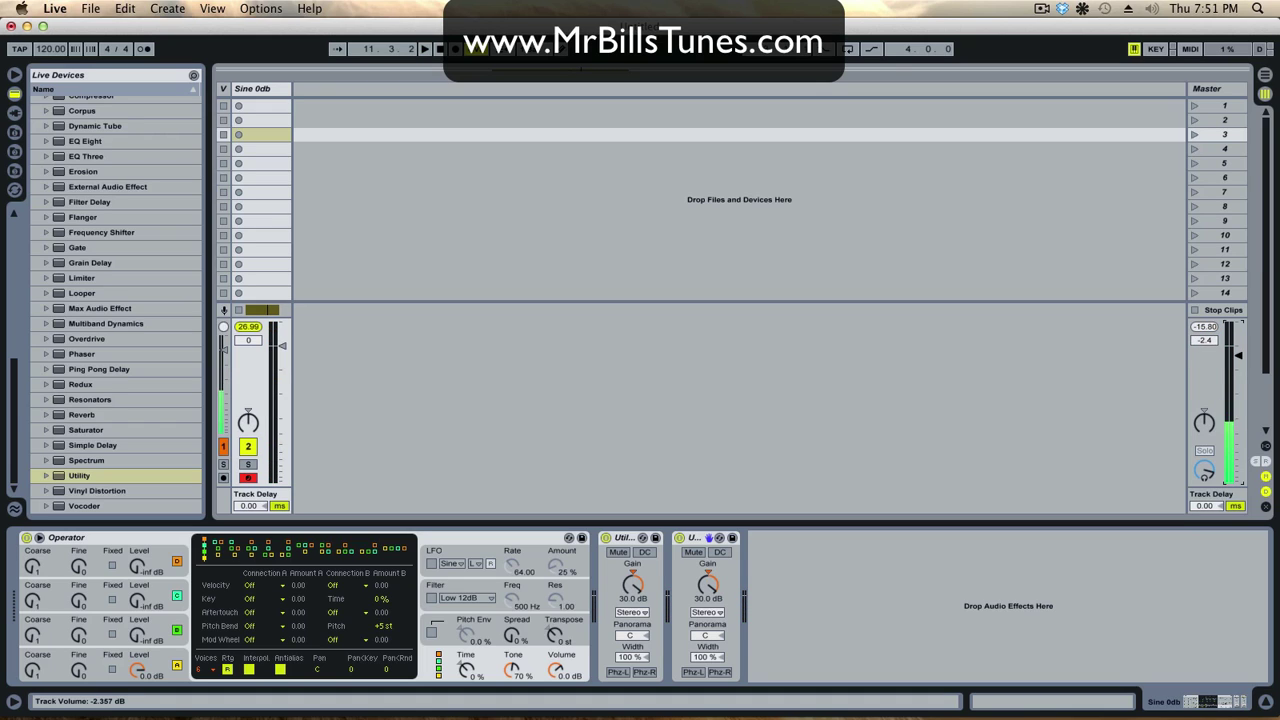
pyautogui.click(224, 447)
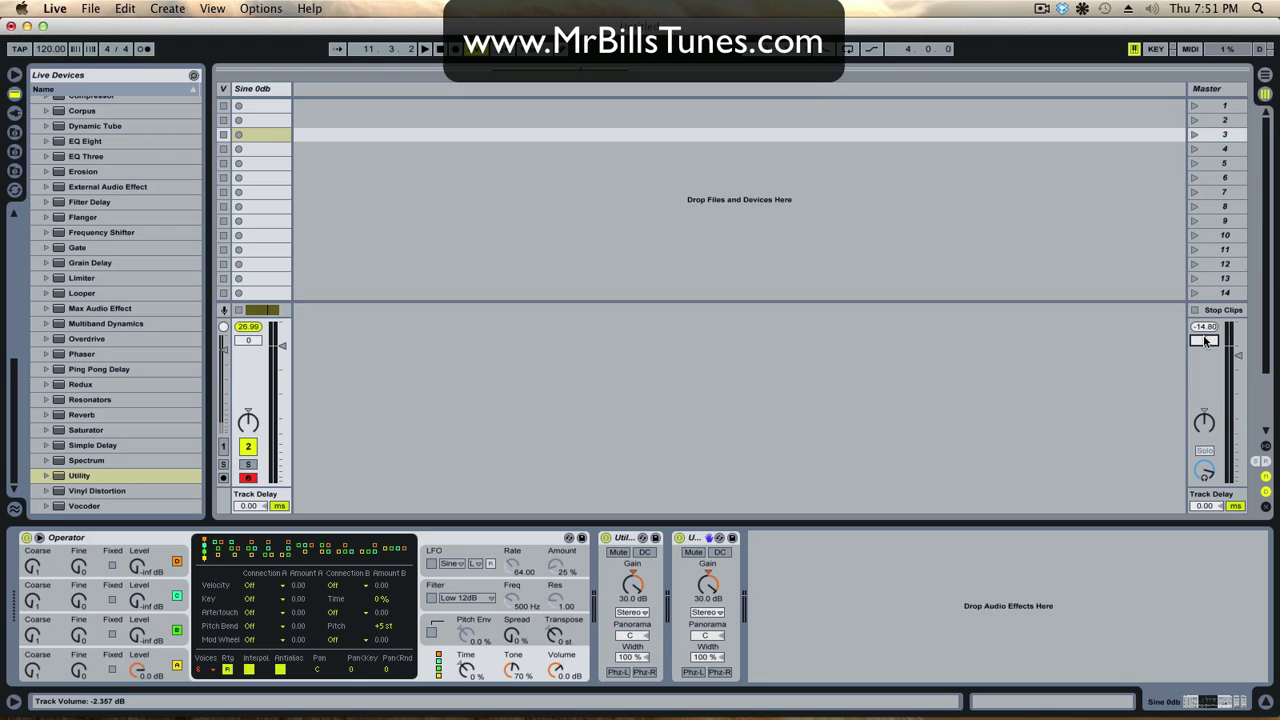
pyautogui.press('space')
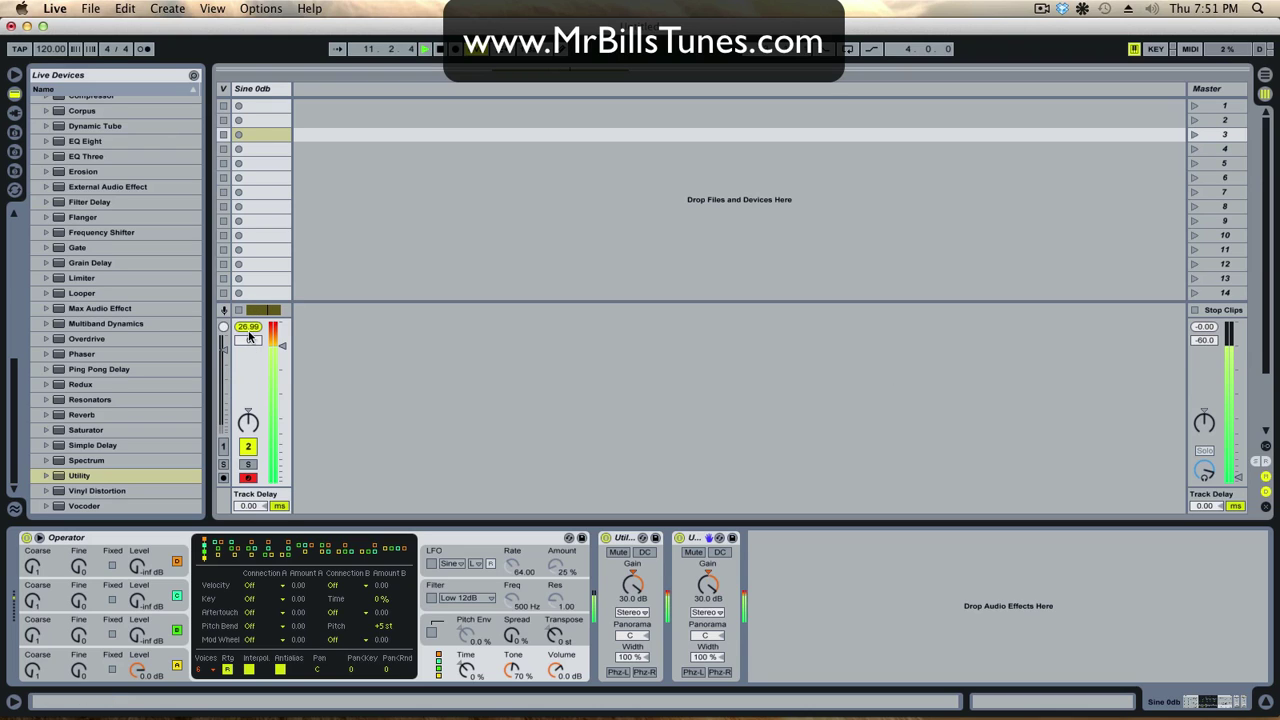
pyautogui.moveTo(257, 343)
pyautogui.mouseDown()
pyautogui.moveTo(257, 372)
pyautogui.moveTo(257, 354)
pyautogui.mouseUp()
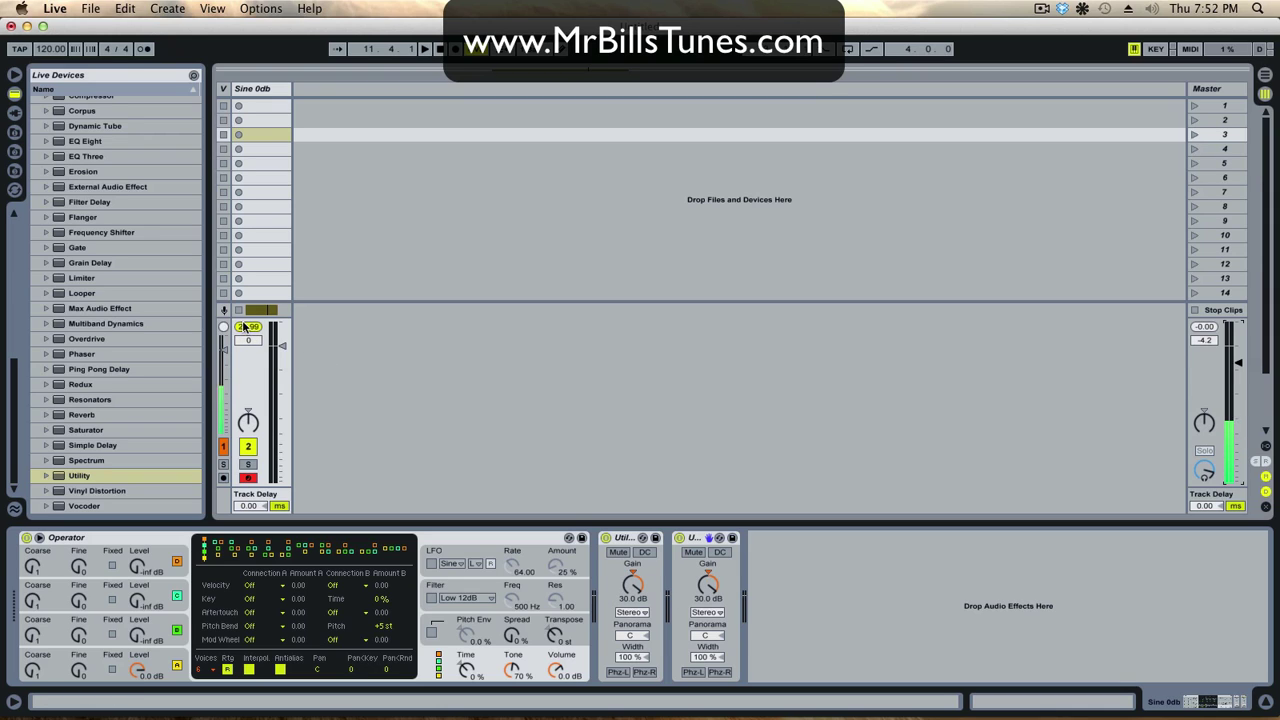
# Step: Raise the Utility gains to 31 dB, set master to -62 dB, play, then lift it toward -1.6 dB
pyautogui.moveTo(1248, 378); pyautogui.dragTo(1248, 363)
pyautogui.moveTo(636, 594); pyautogui.dragTo(706, 589)
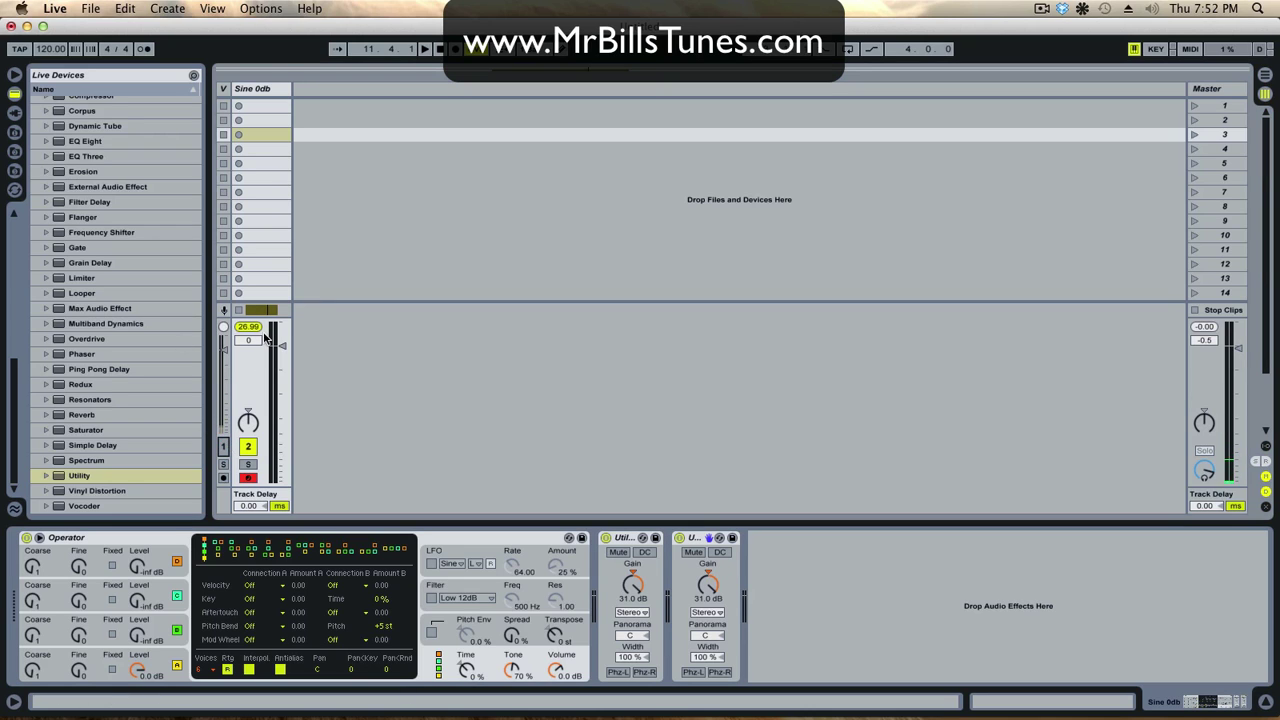
pyautogui.click(224, 447)
pyautogui.write('62')
pyautogui.press('Return')
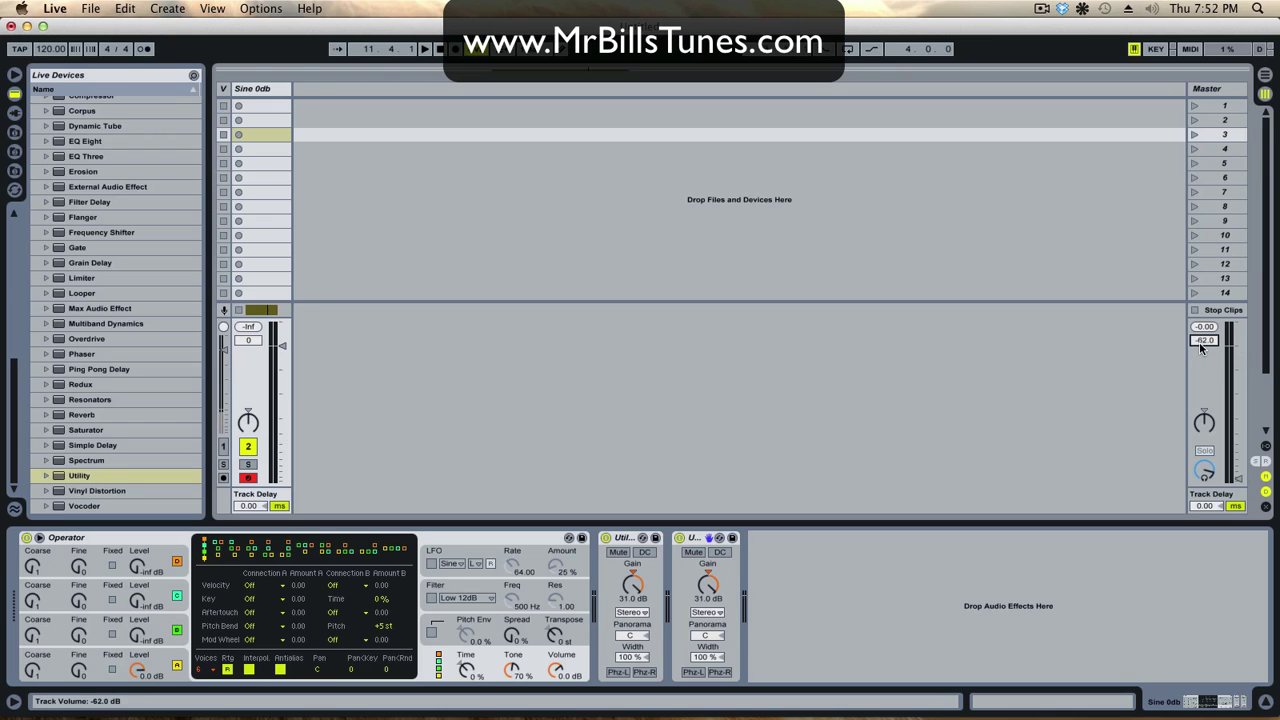
pyautogui.press('space')
pyautogui.moveTo(1240, 387); pyautogui.dragTo(1241, 353)
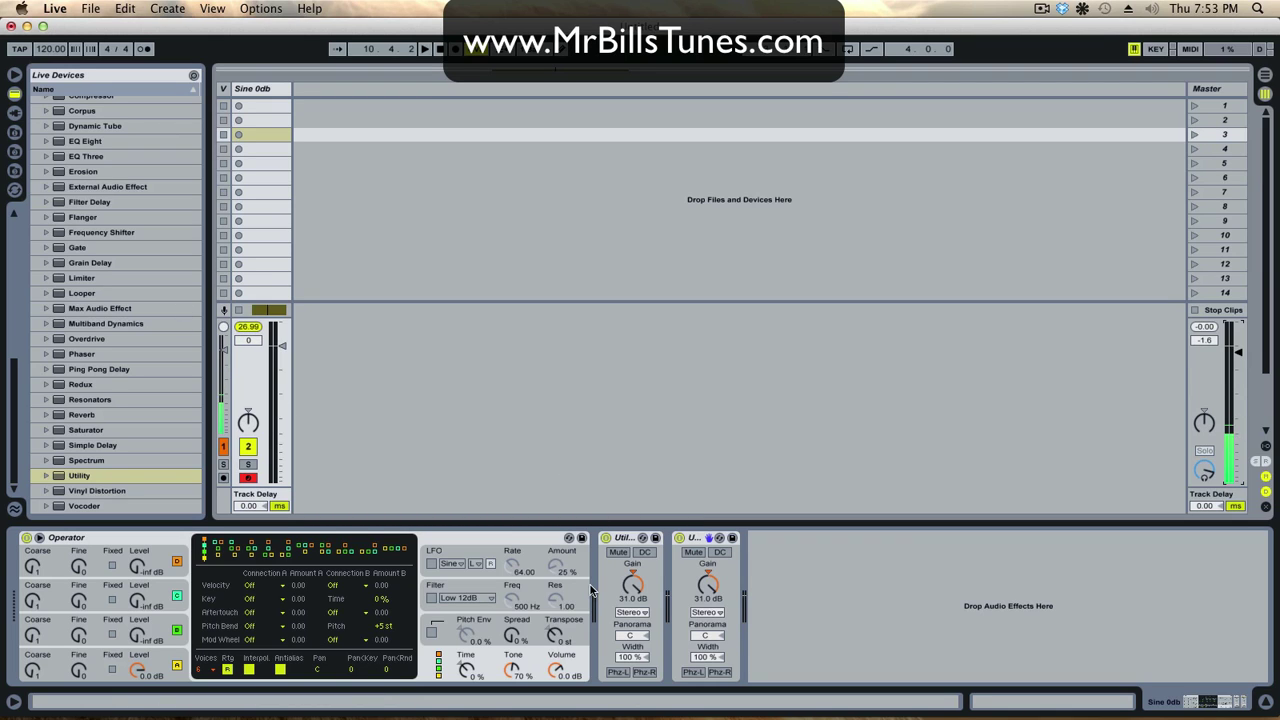
# Step: Select the second Utility device and clear the Sine 0db track's peak readout to -Inf
pyautogui.scroll(5, 78, 264)
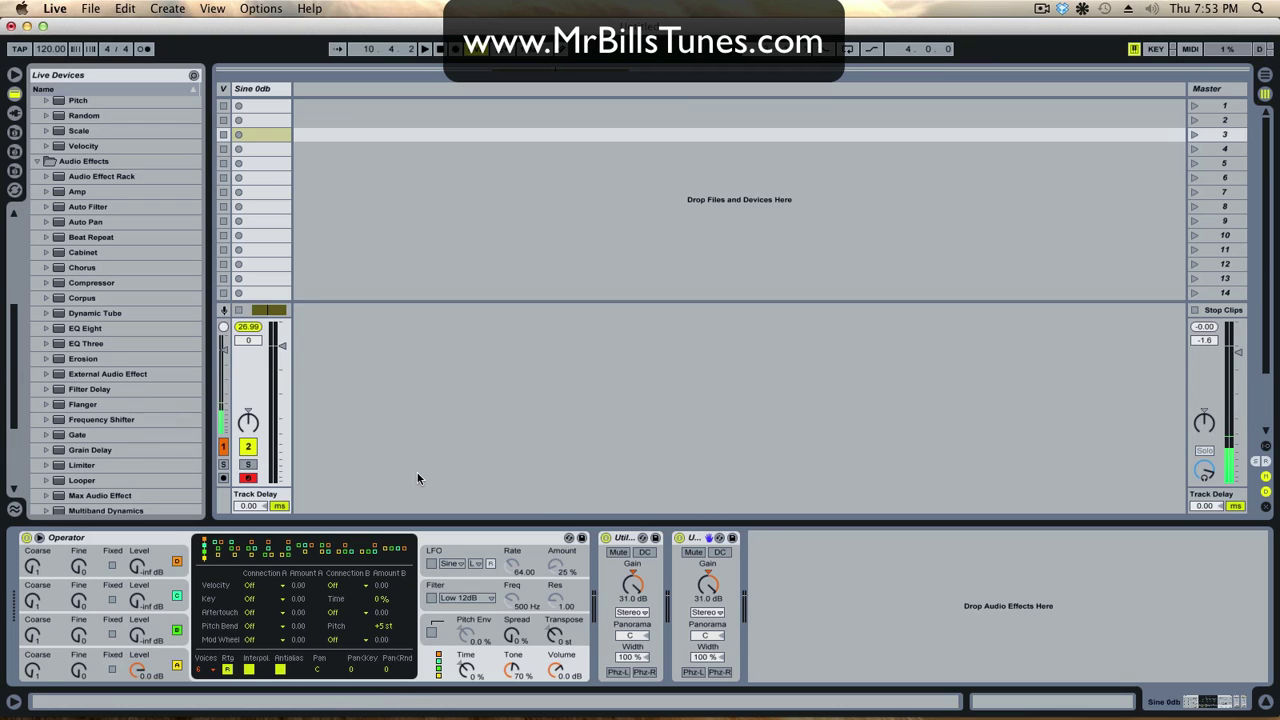
pyautogui.click(697, 540)
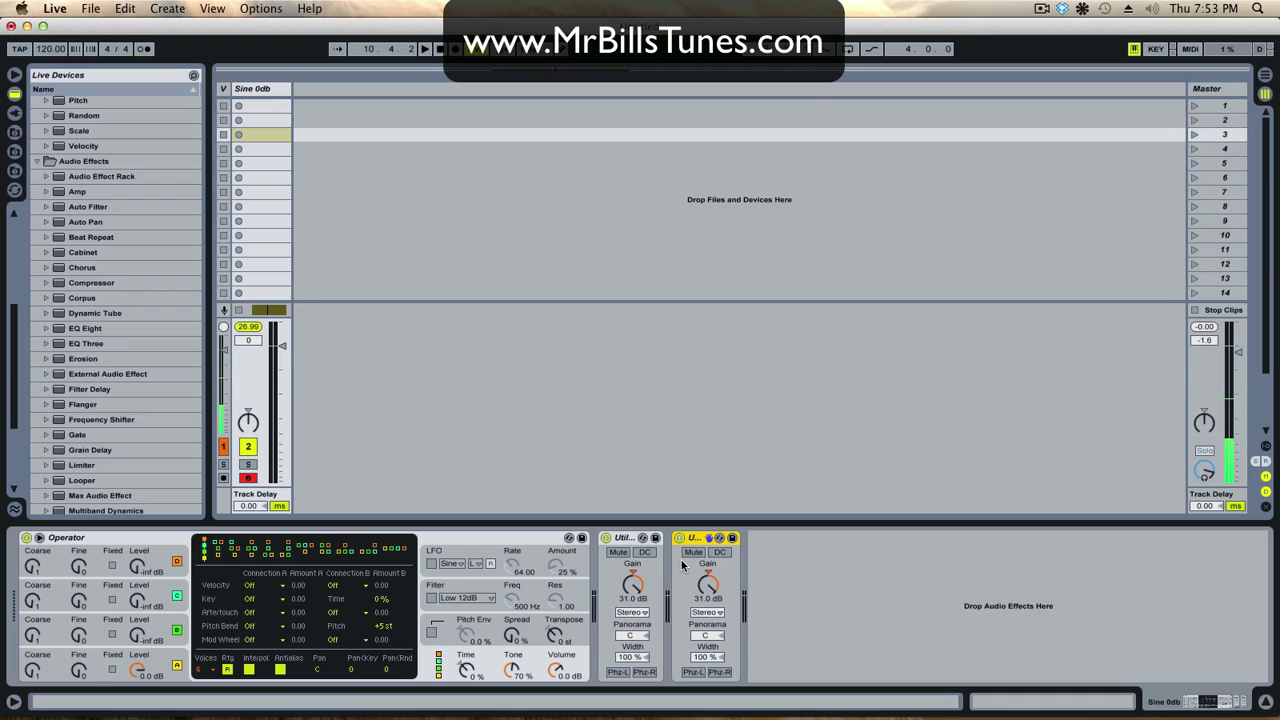
pyautogui.click(250, 327)
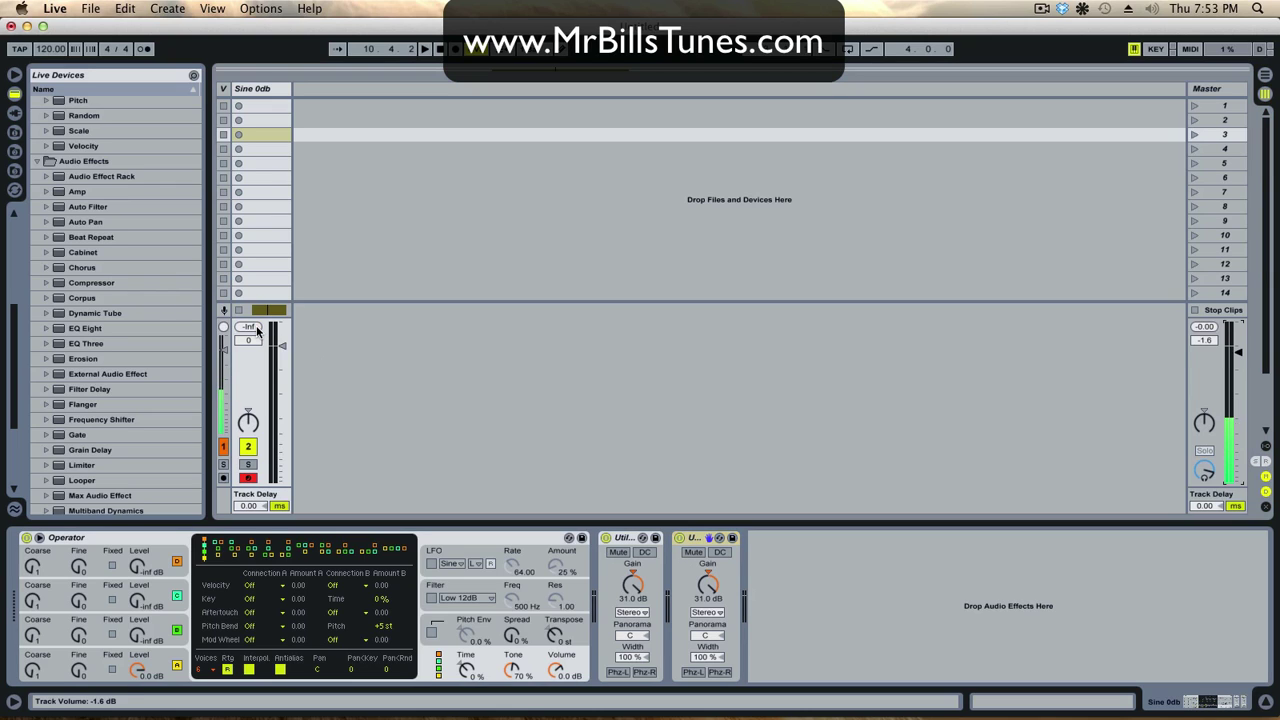